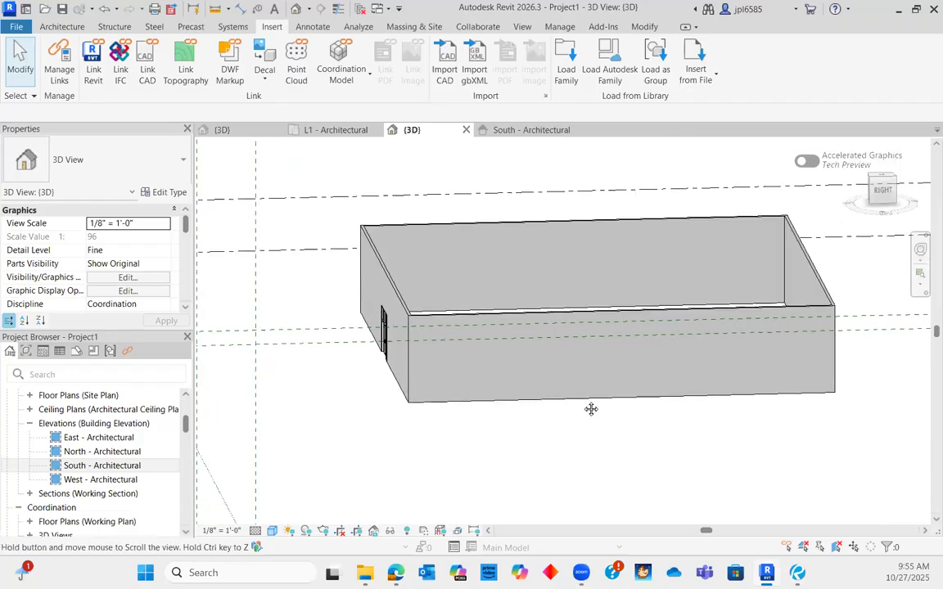
Orient the 3D view to the Right face, and switch to Bluebeam Revu to bring up the north elevation on page 11.
{"action": "scroll", "coordinate": [575, 349], "scroll_direction": "up", "scroll_amount": 2}
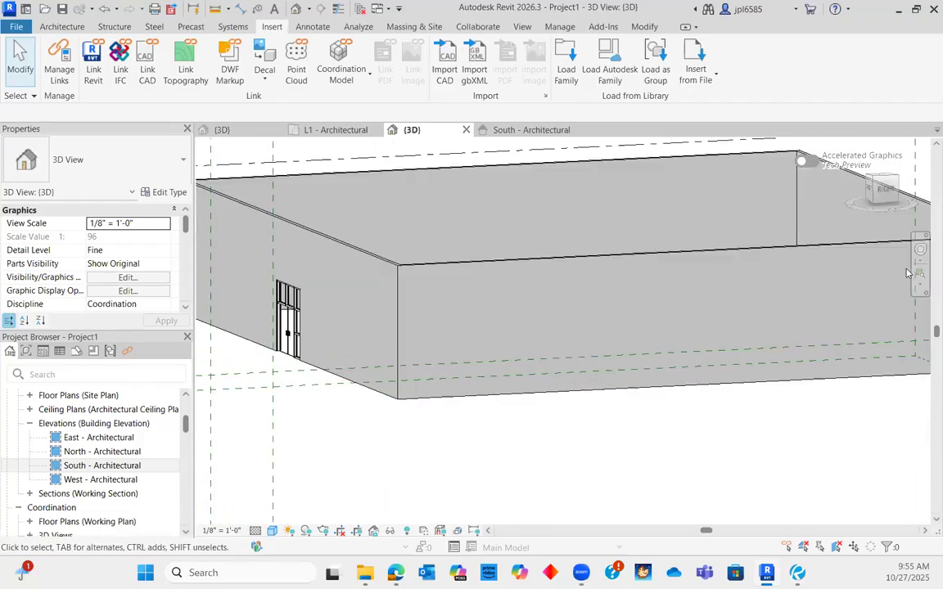
{"action": "left_click", "coordinate": [886, 195]}
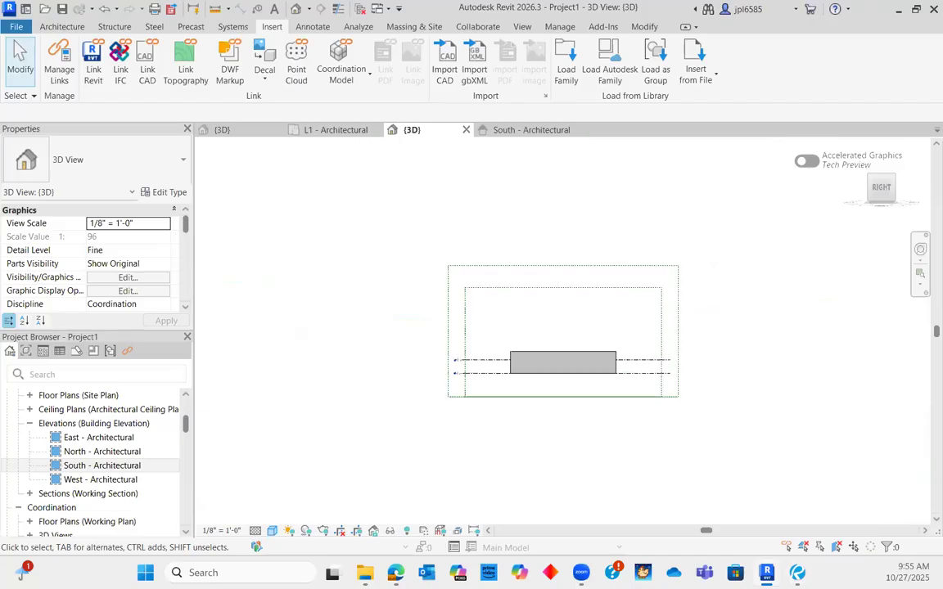
{"action": "key", "text": "alt+Tab"}
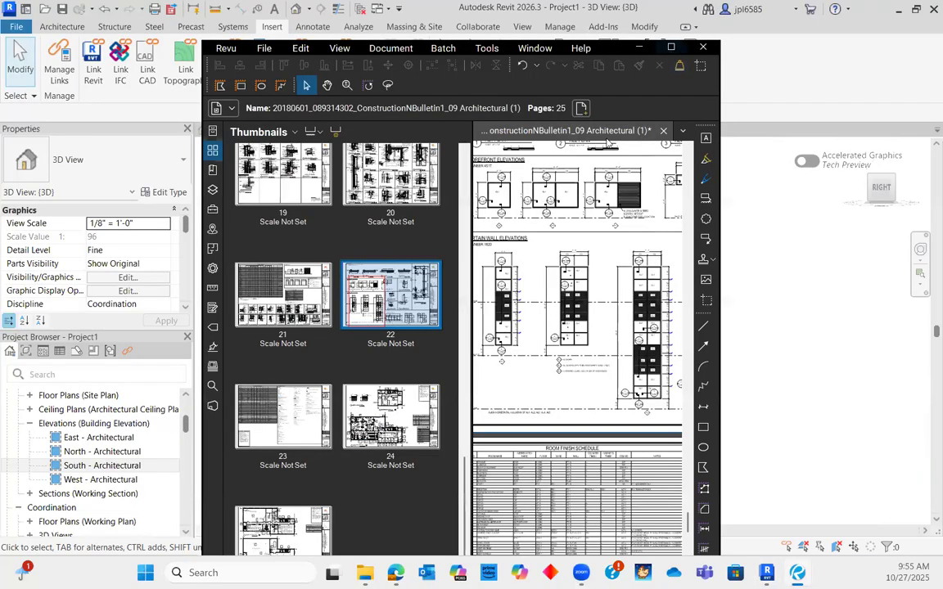
{"action": "left_click", "coordinate": [670, 47]}
{"action": "scroll", "coordinate": [129, 296], "scroll_direction": "up", "scroll_amount": 9}
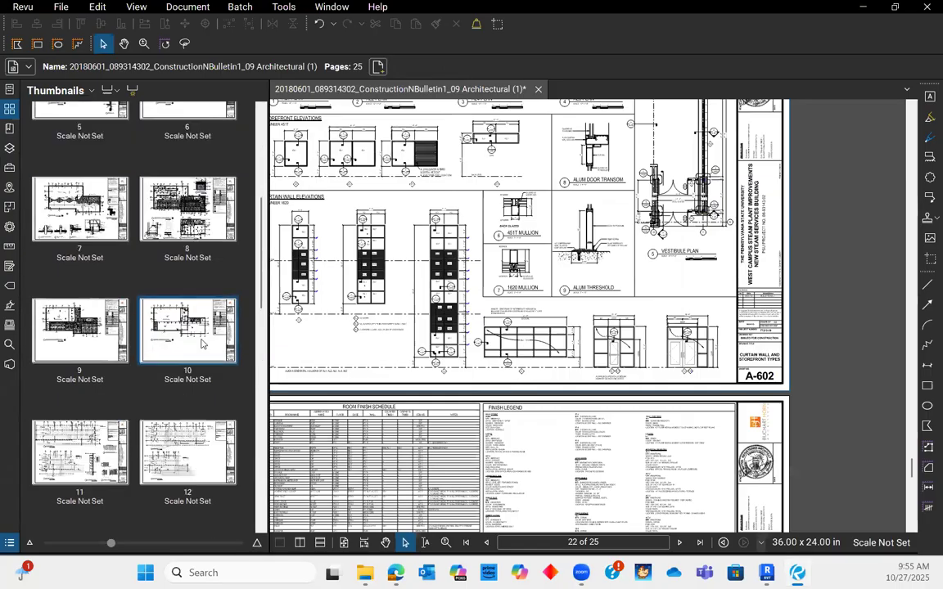
{"action": "scroll", "coordinate": [176, 328], "scroll_direction": "up", "scroll_amount": 2}
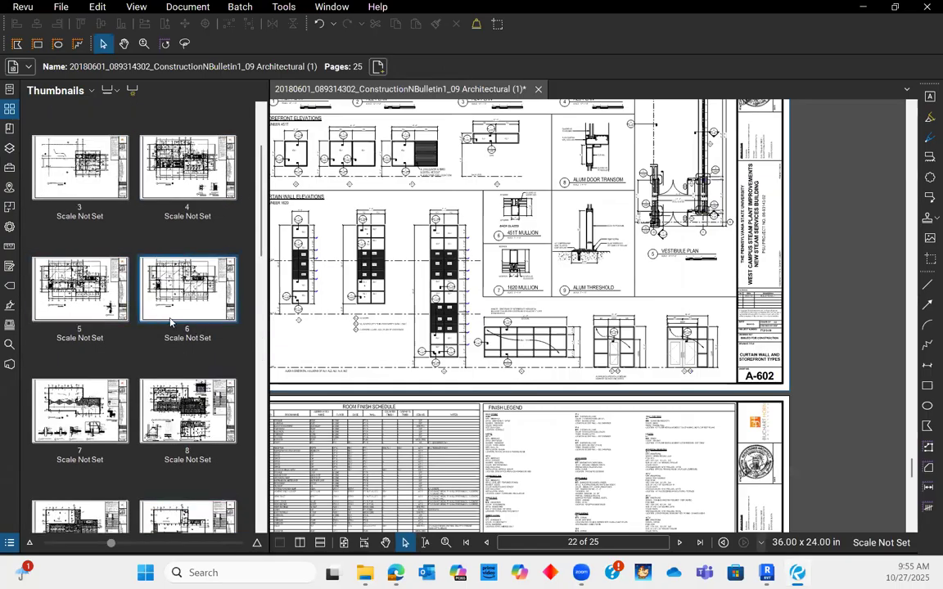
{"action": "scroll", "coordinate": [170, 321], "scroll_direction": "down", "scroll_amount": 2}
{"action": "left_click", "coordinate": [187, 453]}
{"action": "mouse_move", "coordinate": [468, 266]}
{"action": "middle_mouse_down"}
{"action": "mouse_move", "coordinate": [554, 322]}
{"action": "mouse_move", "coordinate": [589, 161]}
{"action": "middle_mouse_up"}
{"action": "scroll", "coordinate": [524, 180], "scroll_direction": "up", "scroll_amount": 3}
{"action": "mouse_move", "coordinate": [454, 196]}
{"action": "middle_mouse_down"}
{"action": "mouse_move", "coordinate": [514, 295]}
{"action": "mouse_move", "coordinate": [539, 428]}
{"action": "mouse_move", "coordinate": [519, 421]}
{"action": "mouse_move", "coordinate": [536, 404]}
{"action": "mouse_move", "coordinate": [580, 250]}
{"action": "mouse_move", "coordinate": [586, 285]}
{"action": "middle_mouse_up"}
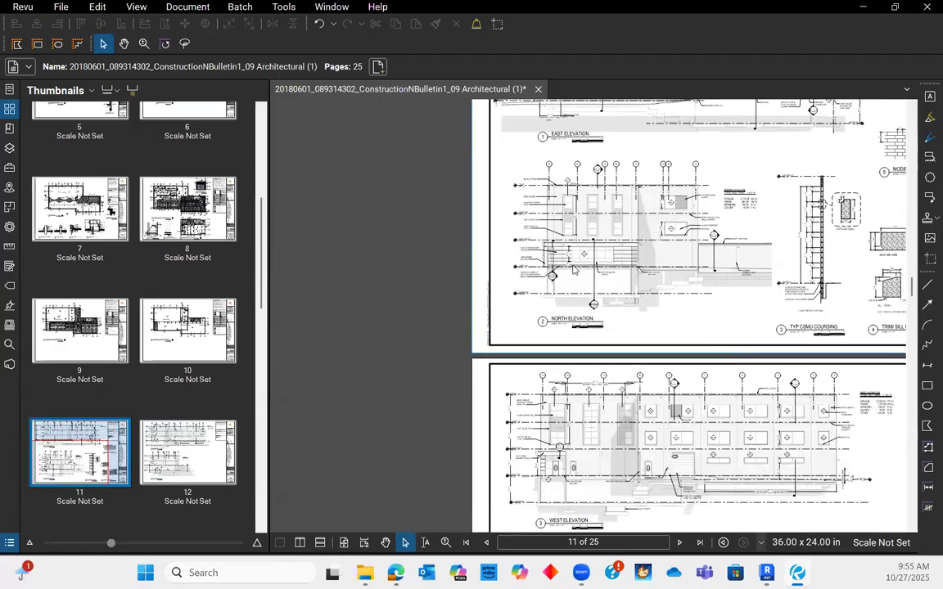
Examine the AL6 window on the north elevation for its height, sill height, width and grid layout.
{"action": "scroll", "coordinate": [573, 269], "scroll_direction": "up", "scroll_amount": 3}
{"action": "scroll", "coordinate": [587, 400], "scroll_direction": "up", "scroll_amount": 4}
{"action": "scroll", "coordinate": [586, 400], "scroll_direction": "up", "scroll_amount": 3}
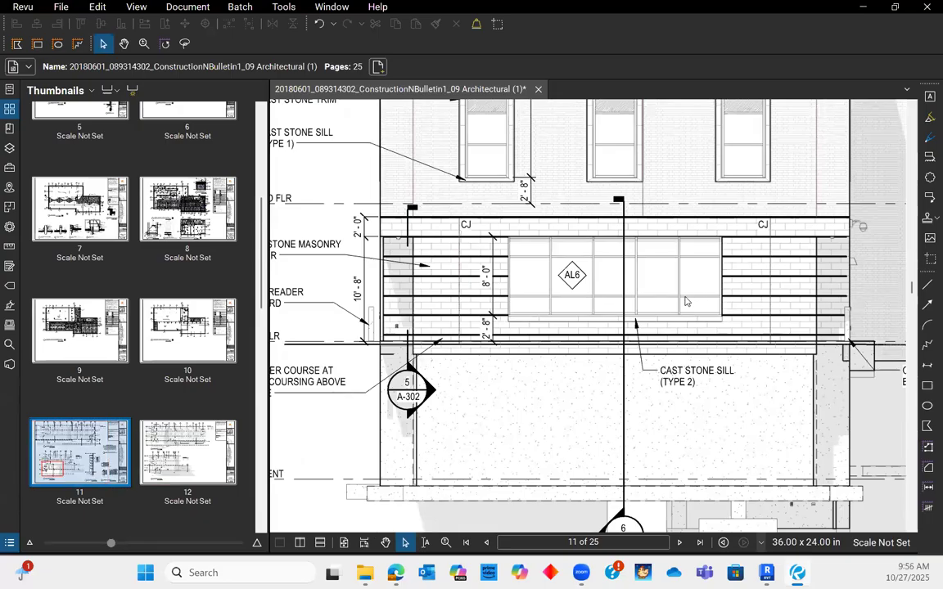
{"action": "middle_click_drag", "start_coordinate": [637, 359], "coordinate": [786, 383]}
{"action": "scroll", "coordinate": [536, 334], "scroll_direction": "up", "scroll_amount": 2}
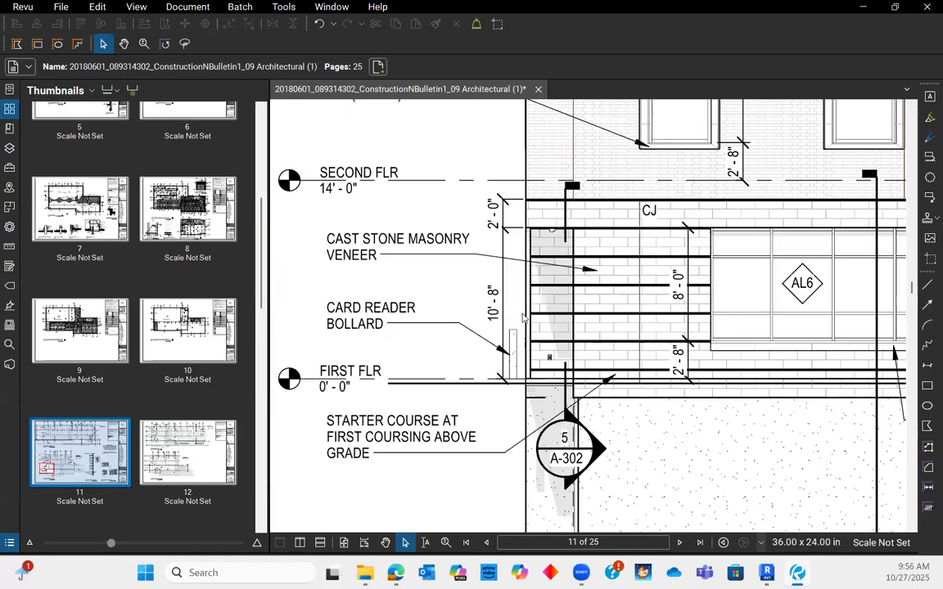
{"action": "scroll", "coordinate": [476, 327], "scroll_direction": "down", "scroll_amount": 2}
{"action": "middle_click_drag", "start_coordinate": [737, 346], "coordinate": [623, 349]}
{"action": "scroll", "coordinate": [564, 357], "scroll_direction": "up", "scroll_amount": 3}
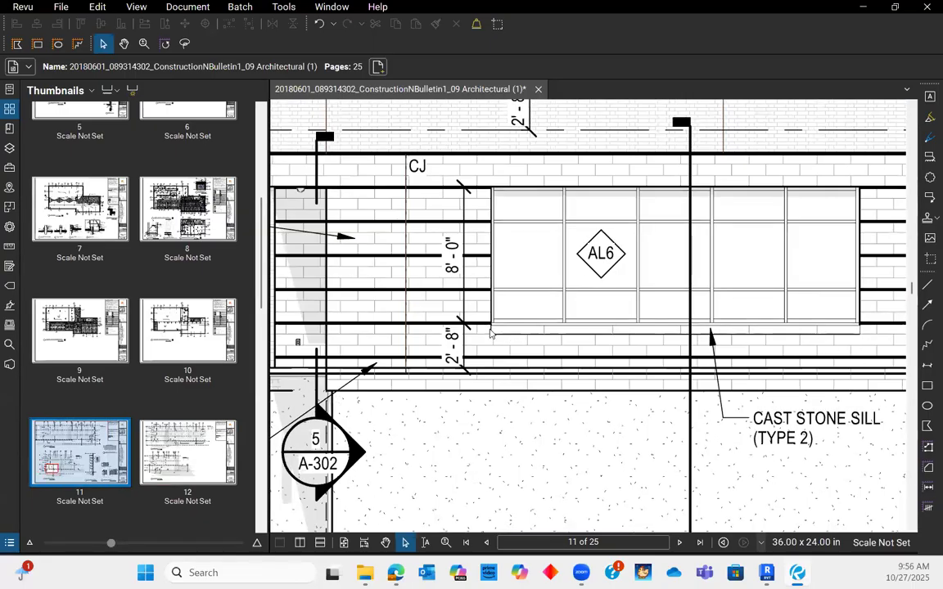
{"action": "scroll", "coordinate": [510, 351], "scroll_direction": "down", "scroll_amount": 4}
{"action": "middle_click_drag", "start_coordinate": [581, 343], "coordinate": [631, 339]}
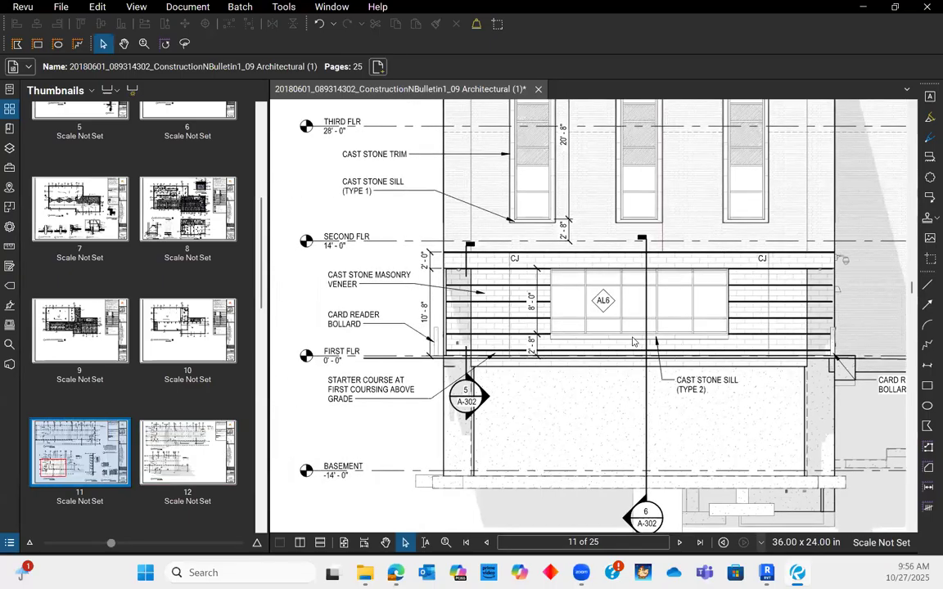
{"action": "scroll", "coordinate": [632, 339], "scroll_direction": "up", "scroll_amount": 1}
{"action": "scroll", "coordinate": [631, 338], "scroll_direction": "down", "scroll_amount": 1}
{"action": "middle_click_drag", "start_coordinate": [557, 340], "coordinate": [585, 348]}
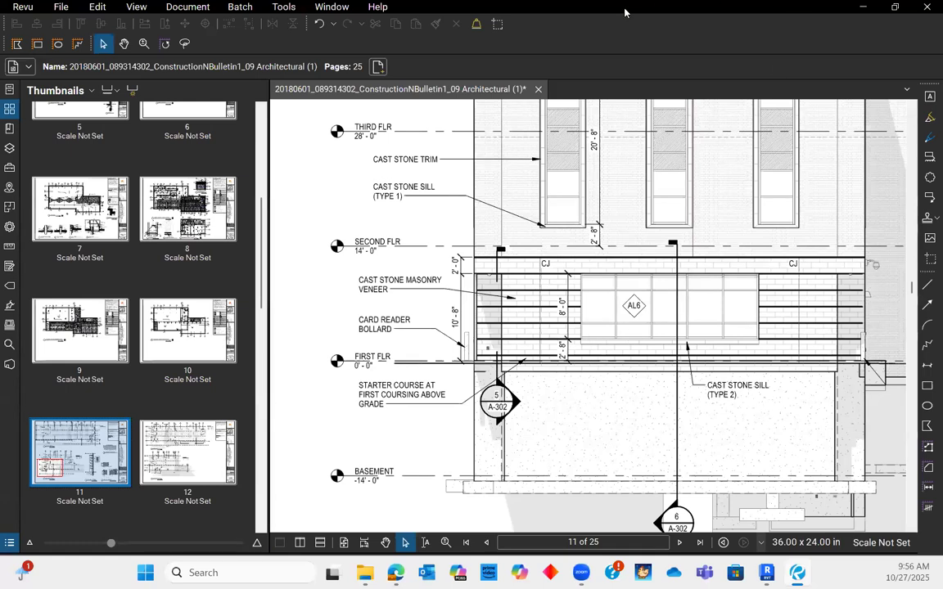
Switch back to Revit and orient the 3D view squarely to the Right face of the building.
{"action": "key", "text": "alt+Tab"}
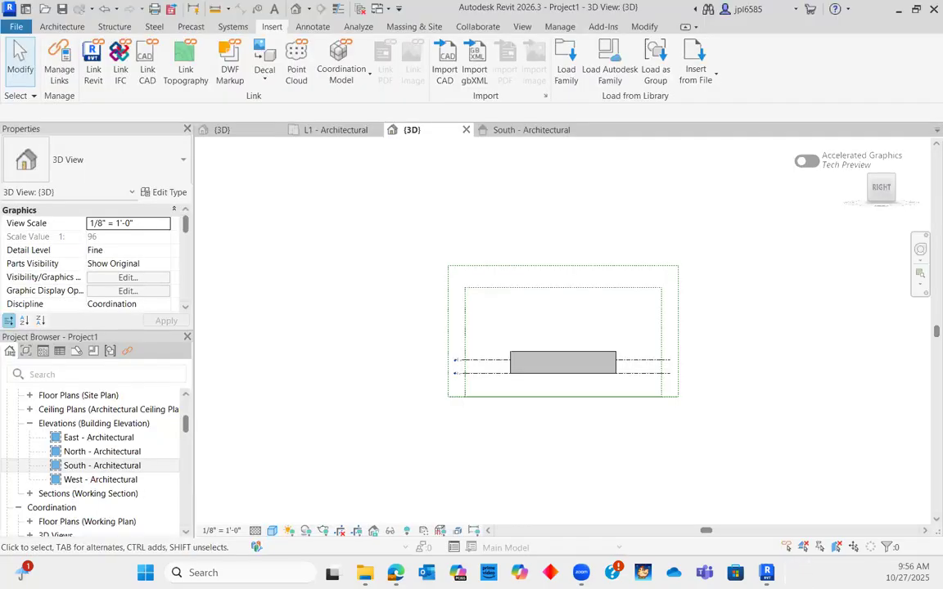
{"action": "scroll", "coordinate": [507, 330], "scroll_direction": "up", "scroll_amount": 5}
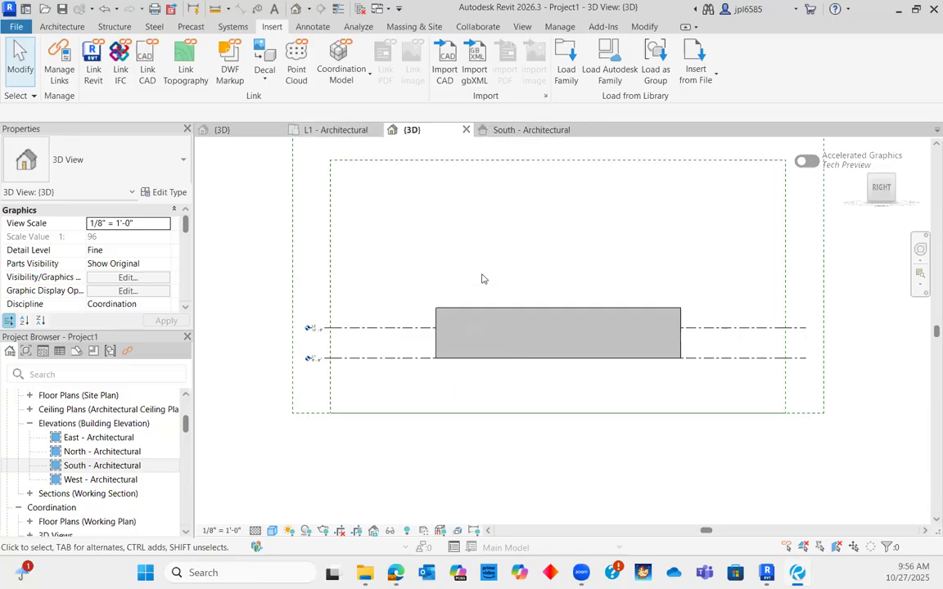
{"action": "scroll", "coordinate": [436, 249], "scroll_direction": "up", "scroll_amount": 2}
{"action": "middle_click_drag", "start_coordinate": [394, 260], "coordinate": [560, 337], "text": "shift"}
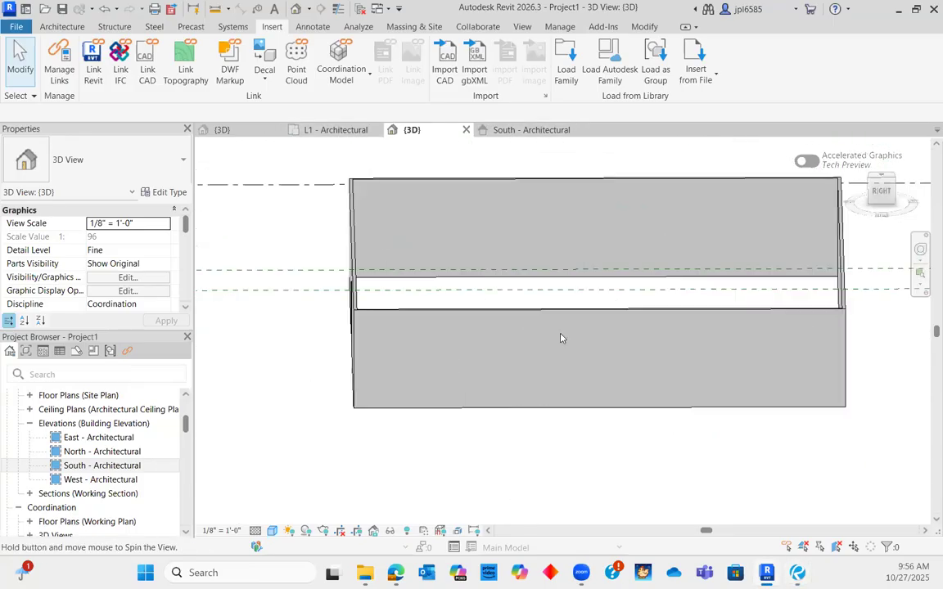
{"action": "left_click", "coordinate": [889, 196]}
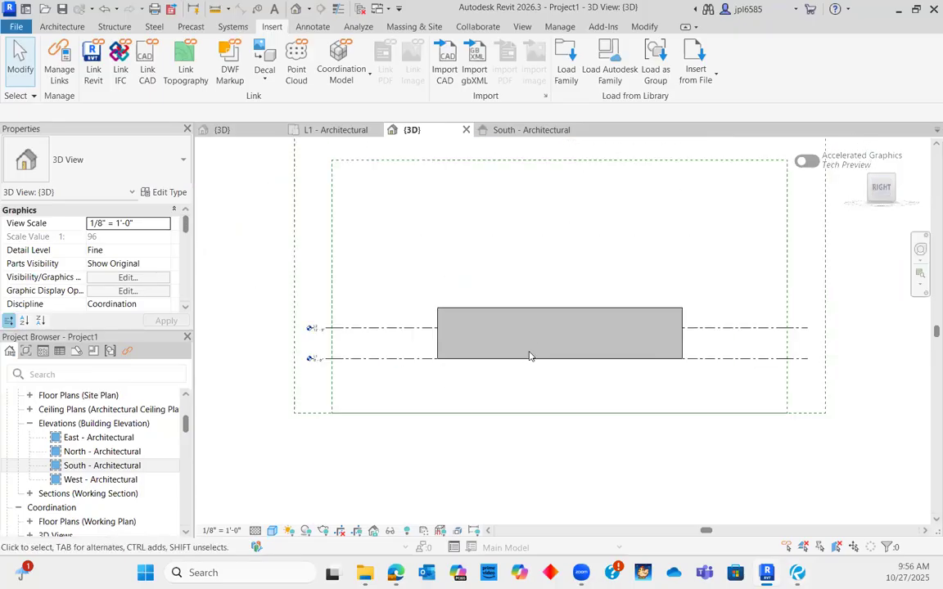
{"action": "scroll", "coordinate": [528, 356], "scroll_direction": "up", "scroll_amount": 2}
{"action": "left_click", "coordinate": [62, 26]}
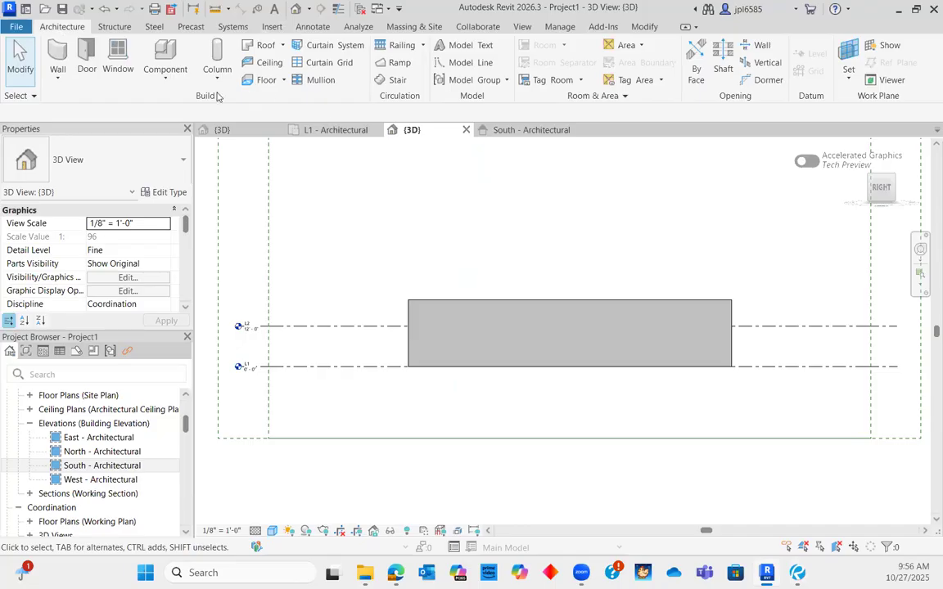
{"action": "left_click", "coordinate": [173, 85]}
{"action": "left_click", "coordinate": [65, 77]}
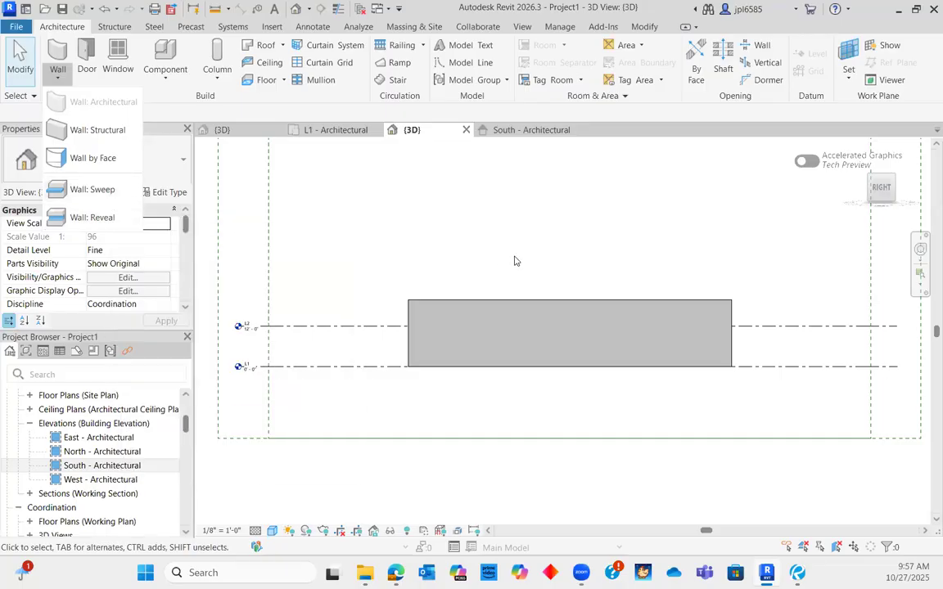
{"action": "scroll", "coordinate": [466, 275], "scroll_direction": "up", "scroll_amount": 2}
{"action": "scroll", "coordinate": [642, 425], "scroll_direction": "up", "scroll_amount": 1}
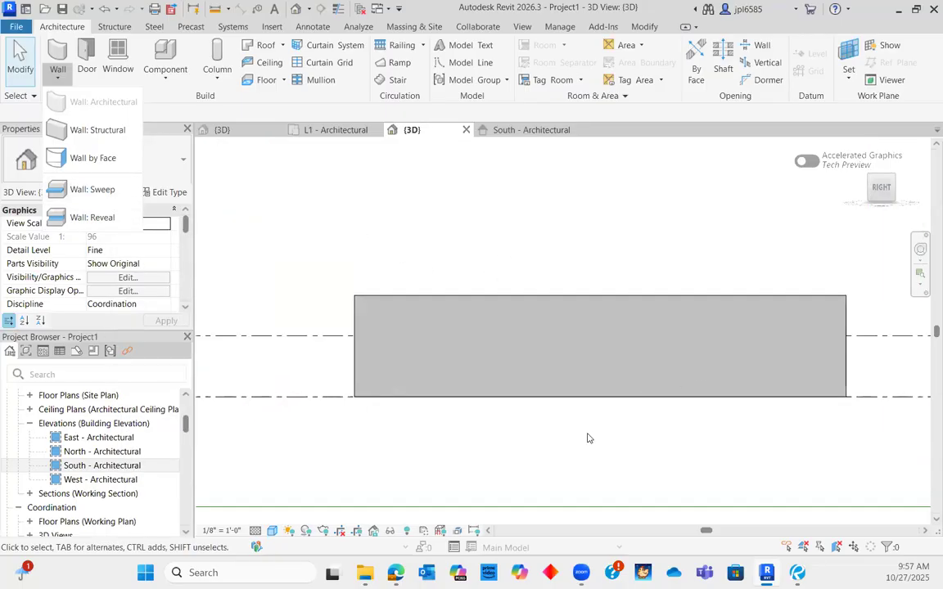
{"action": "left_click", "coordinate": [587, 435]}
{"action": "middle_click_drag", "start_coordinate": [715, 234], "coordinate": [681, 209]}
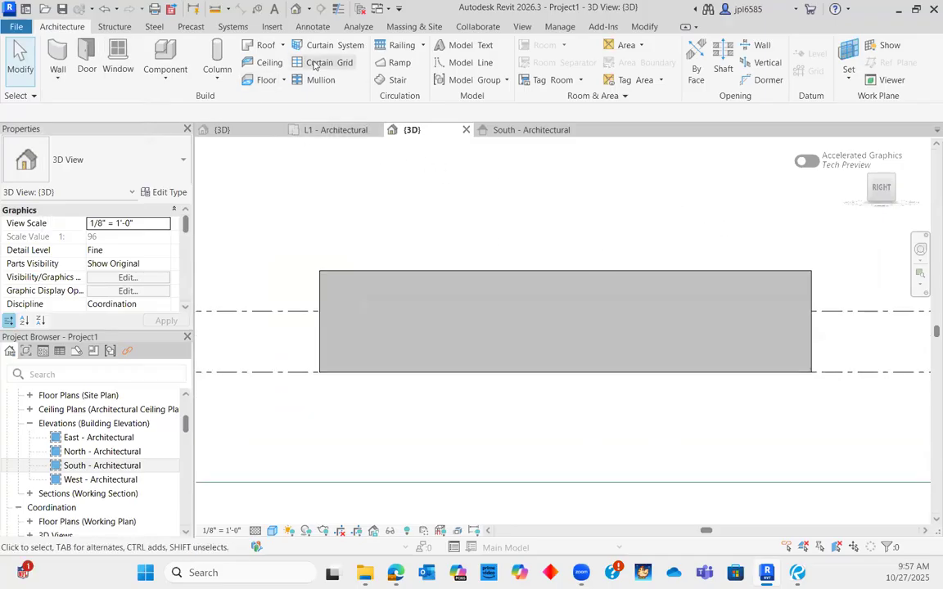
In the L1 - Architectural plan, draw a 20' high curtain wall about 32' long along the middle of the east wall.
{"action": "left_click", "coordinate": [339, 131]}
{"action": "scroll", "coordinate": [491, 407], "scroll_direction": "down", "scroll_amount": 8}
{"action": "middle_click_drag", "start_coordinate": [594, 358], "coordinate": [501, 488]}
{"action": "scroll", "coordinate": [598, 416], "scroll_direction": "up", "scroll_amount": 1}
{"action": "scroll", "coordinate": [598, 416], "scroll_direction": "up", "scroll_amount": 1}
{"action": "middle_click_drag", "start_coordinate": [576, 468], "coordinate": [564, 394]}
{"action": "scroll", "coordinate": [564, 394], "scroll_direction": "down", "scroll_amount": 1}
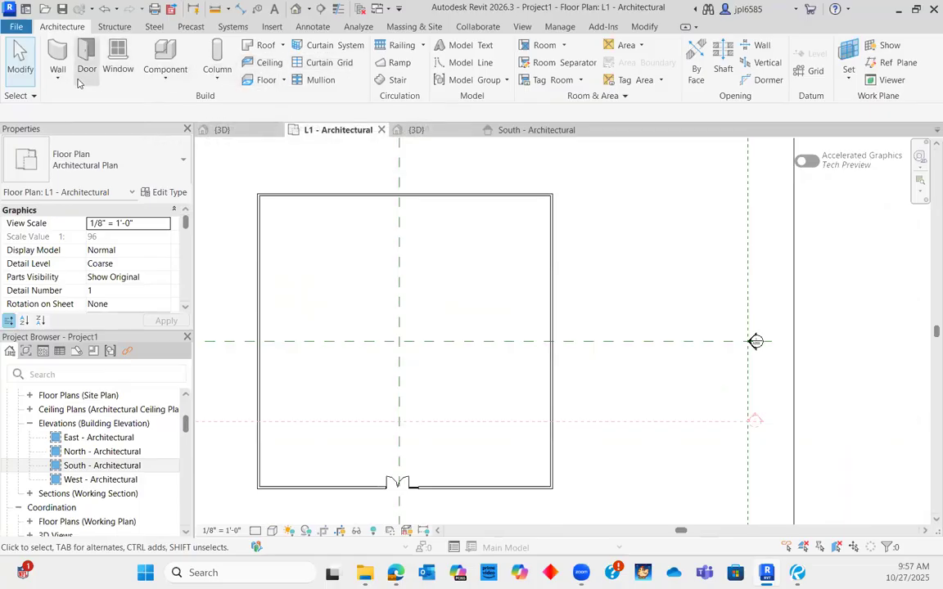
{"action": "key", "text": "w"}
{"action": "key", "text": "a"}
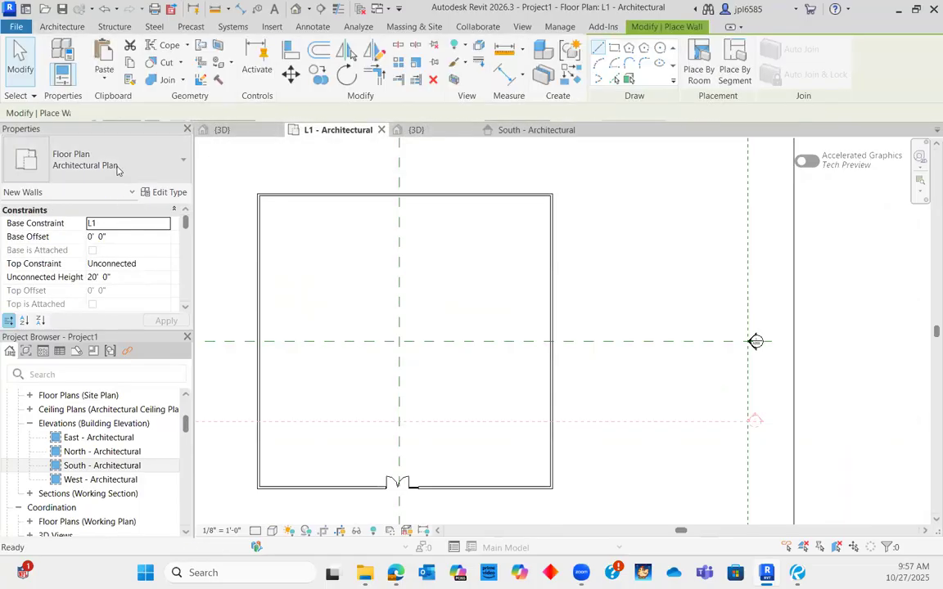
{"action": "left_click", "coordinate": [551, 381]}
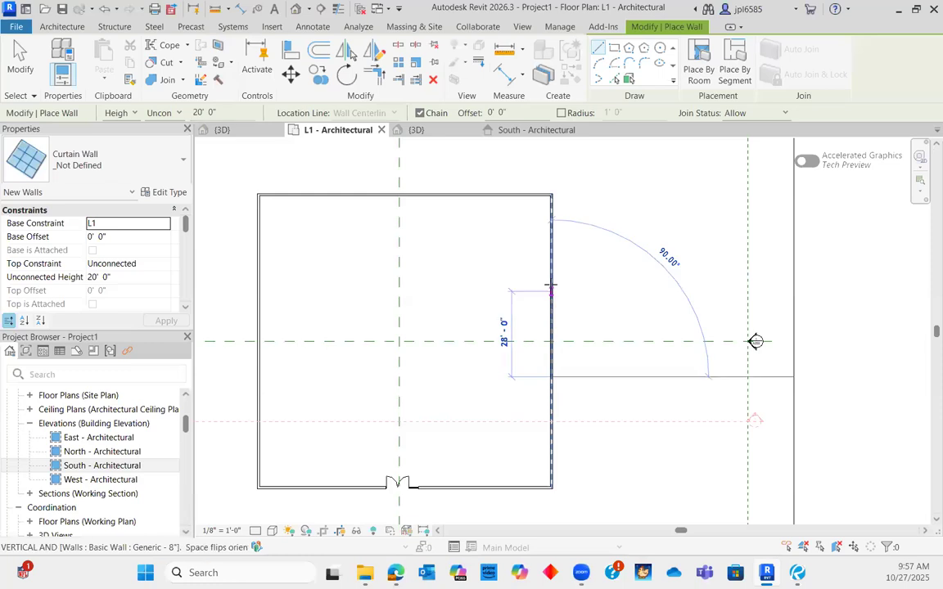
{"action": "left_click", "coordinate": [550, 280]}
{"action": "key", "text": "Escape"}
{"action": "key", "text": "Escape"}
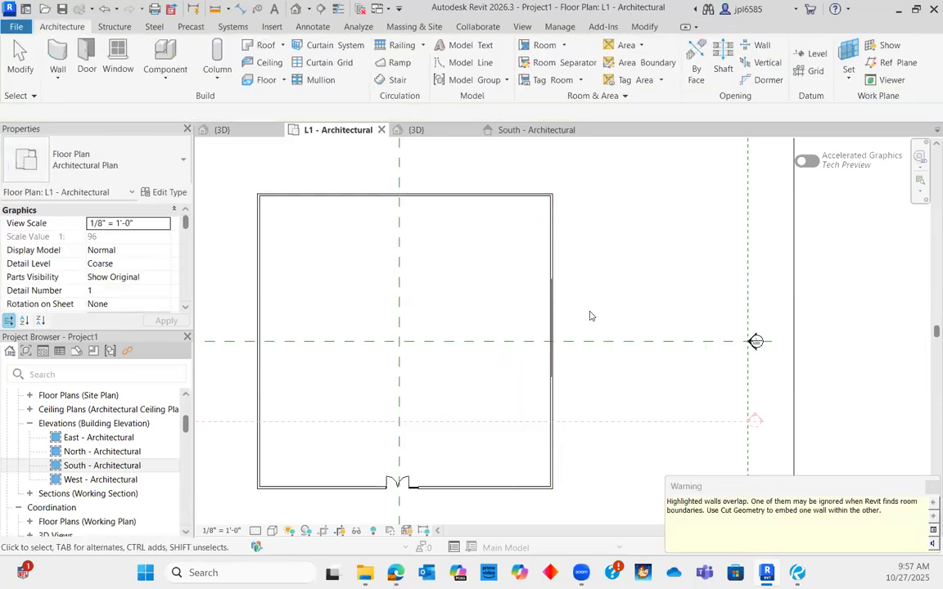
In the 3D view, resize the curtain wall to a base offset of about 3'-10" and a height of about 11'-2".
{"action": "scroll", "coordinate": [586, 315], "scroll_direction": "down", "scroll_amount": 1}
{"action": "key", "text": "ctrl+Tab"}
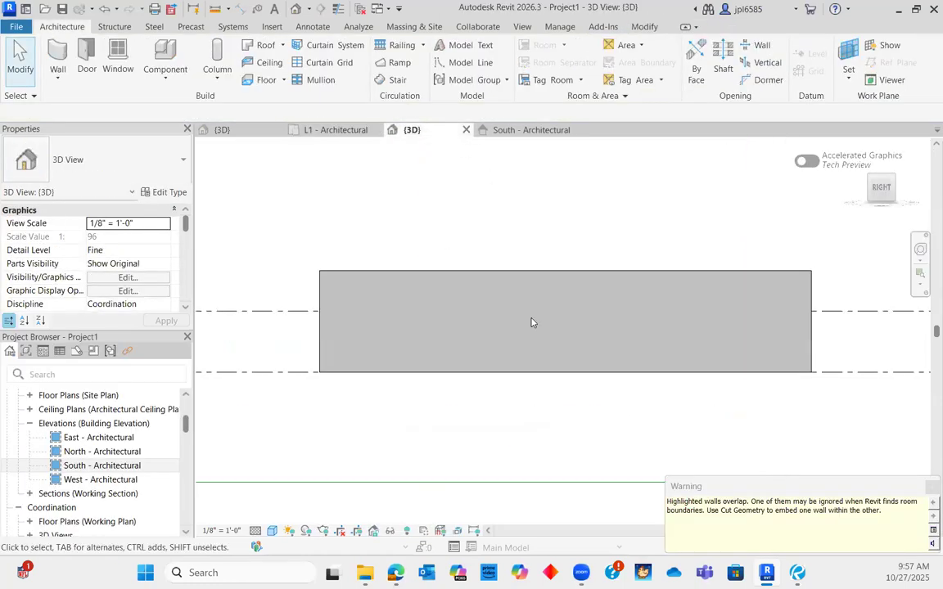
{"action": "middle_click_drag", "start_coordinate": [680, 379], "coordinate": [651, 347], "text": "shift"}
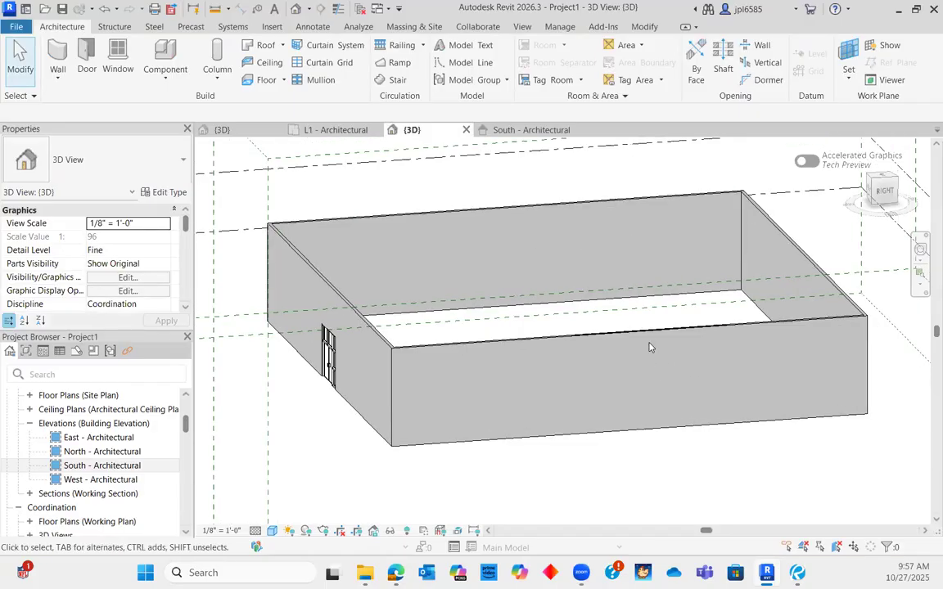
{"action": "left_click", "coordinate": [652, 377]}
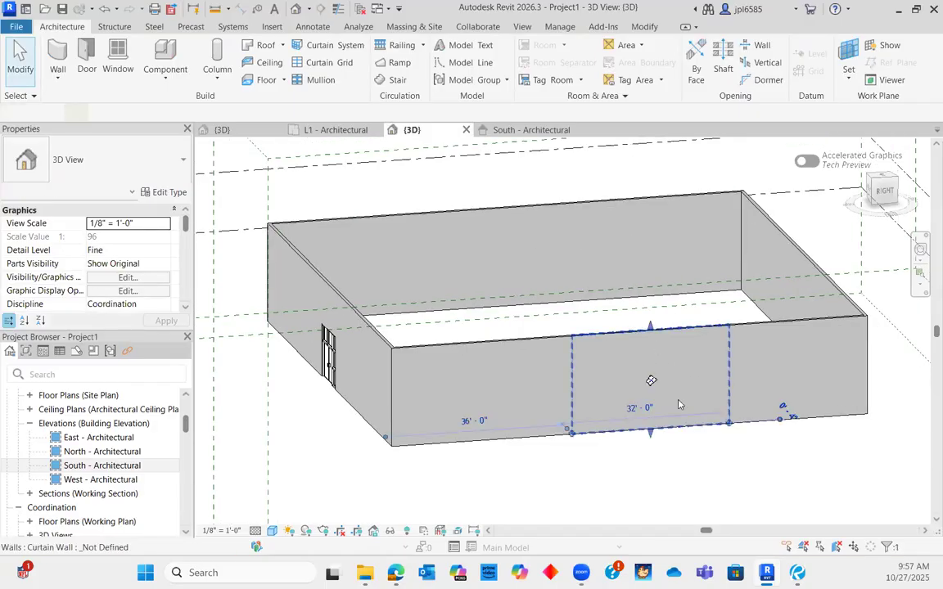
{"action": "middle_click_drag", "start_coordinate": [650, 379], "coordinate": [647, 432], "text": "shift"}
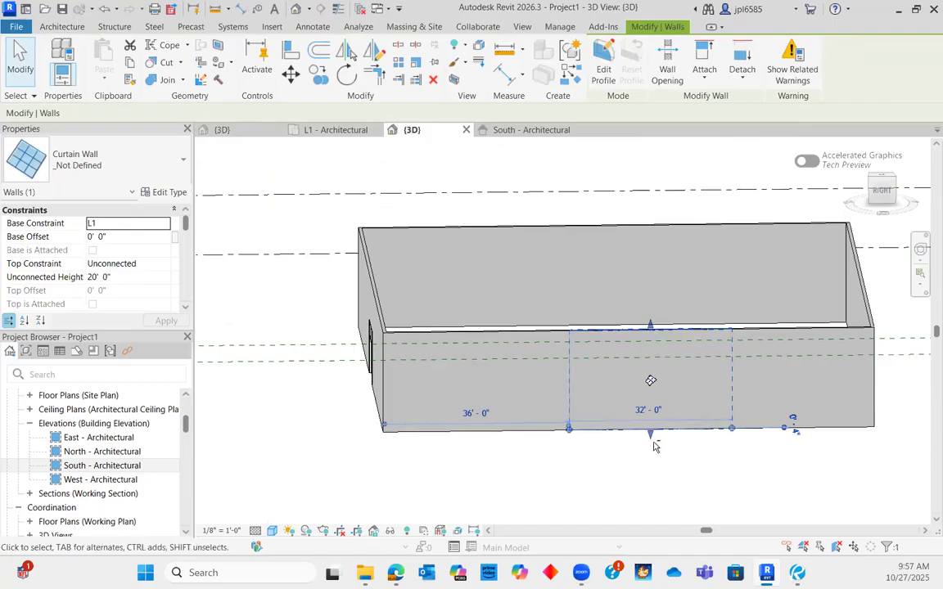
{"action": "scroll", "coordinate": [646, 428], "scroll_direction": "up", "scroll_amount": 2}
{"action": "left_click_drag", "start_coordinate": [646, 428], "coordinate": [647, 396]}
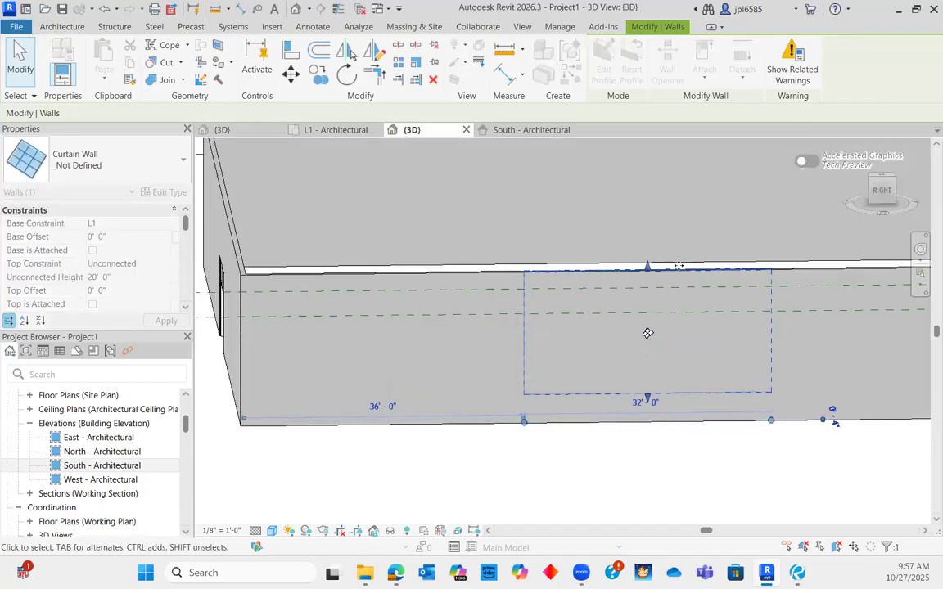
{"action": "left_click_drag", "start_coordinate": [645, 305], "coordinate": [647, 307]}
{"action": "middle_click_drag", "start_coordinate": [684, 446], "coordinate": [696, 507], "text": "shift"}
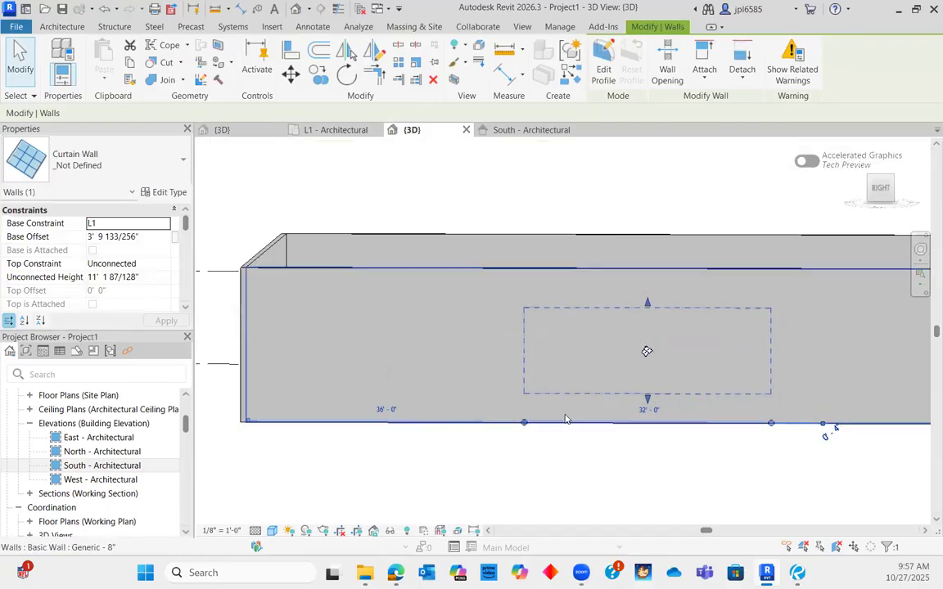
{"action": "scroll", "coordinate": [528, 422], "scroll_direction": "down", "scroll_amount": 1}
{"action": "key", "text": "Escape"}
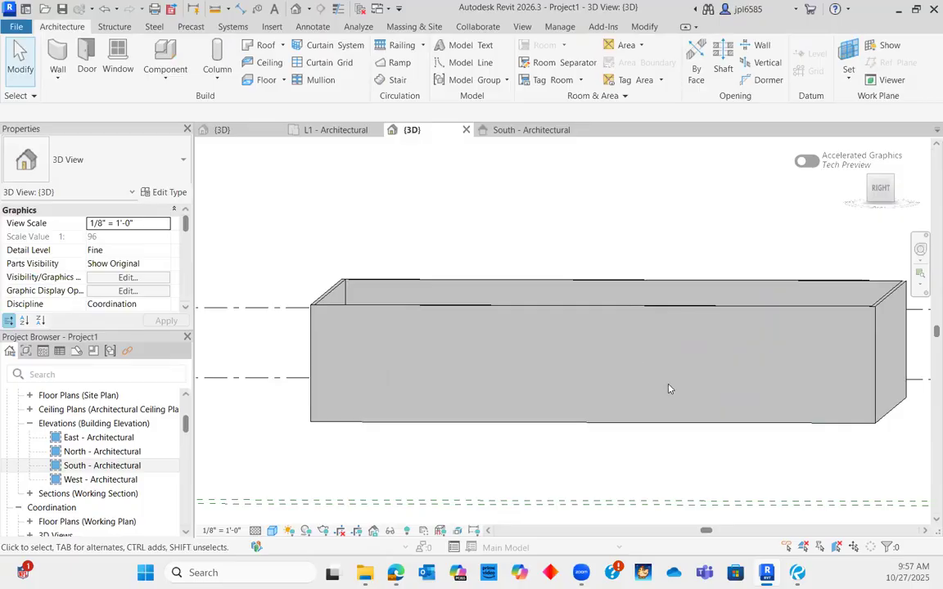
Cut a rectangular wall opening in the Generic - 8" wall over the curtain wall's area.
{"action": "left_click", "coordinate": [621, 362]}
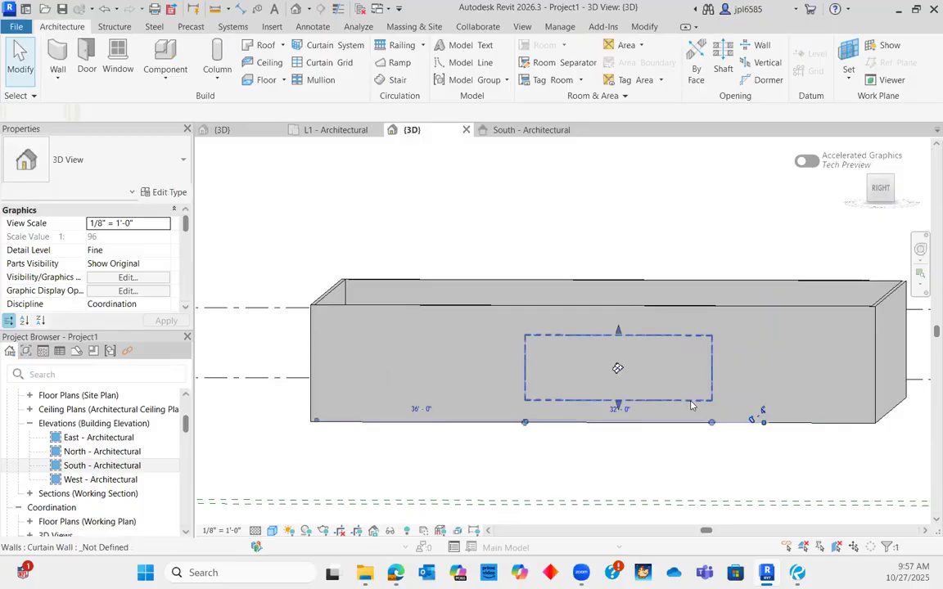
{"action": "key", "text": "Escape"}
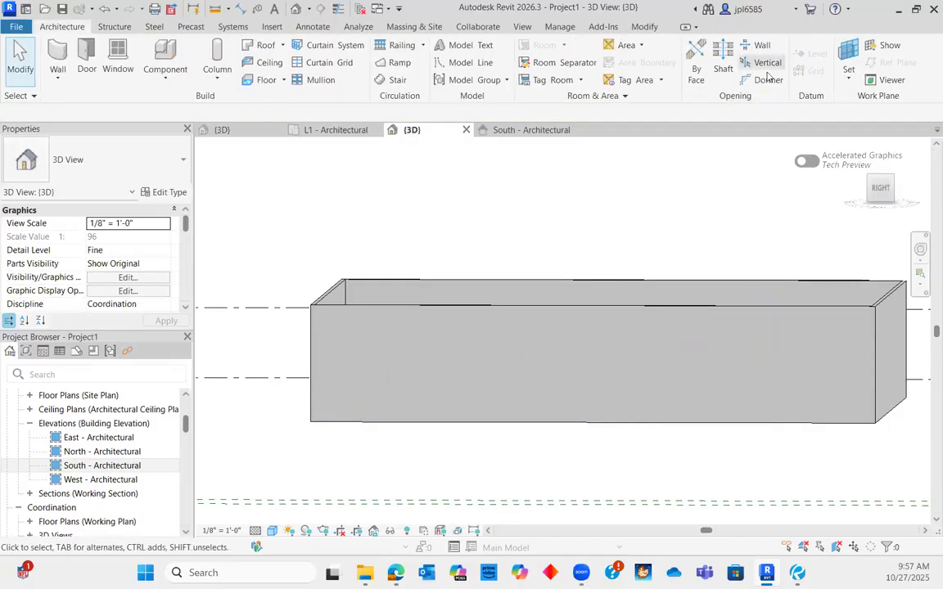
{"action": "left_click", "coordinate": [709, 309]}
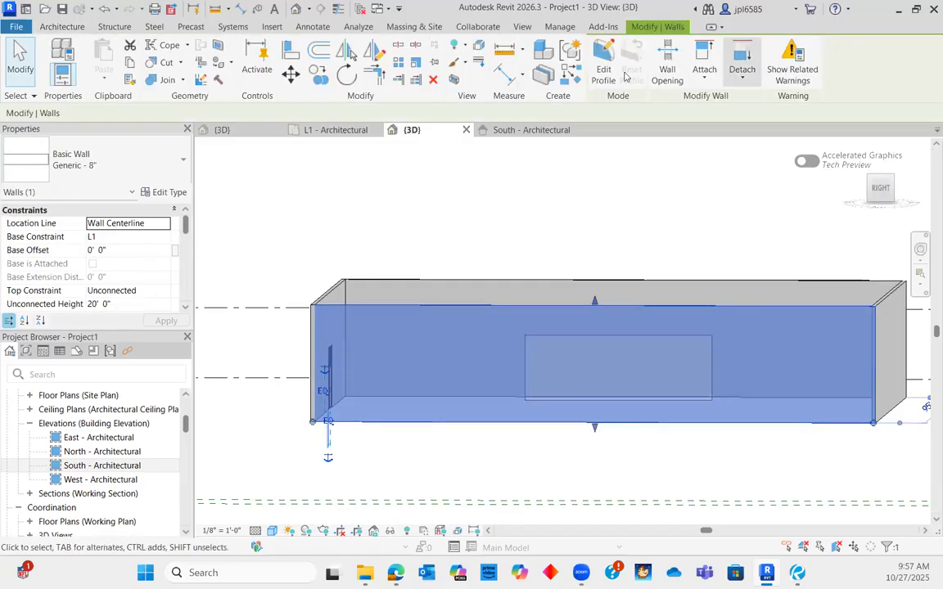
{"action": "left_click", "coordinate": [667, 61]}
{"action": "left_click", "coordinate": [544, 329]}
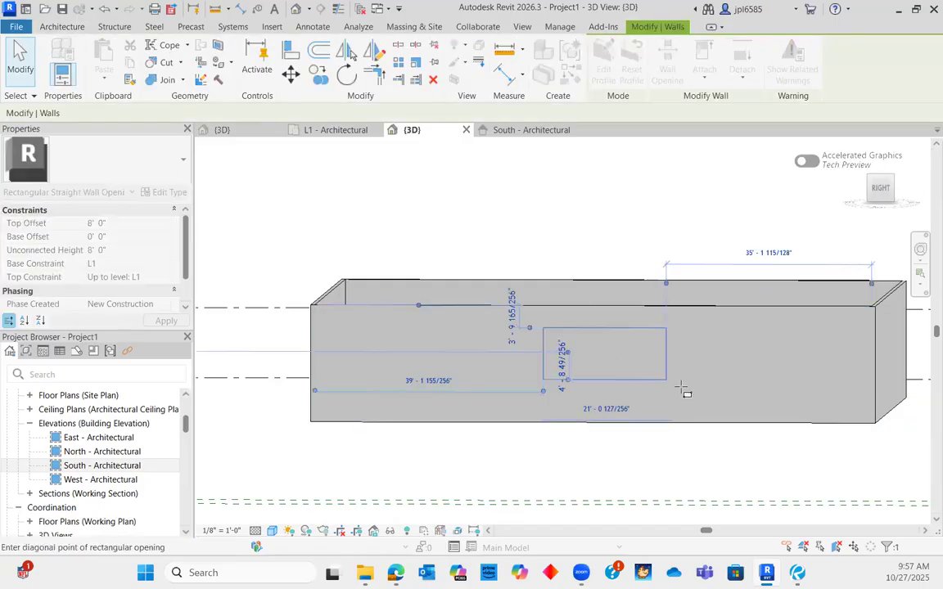
{"action": "left_click", "coordinate": [713, 394]}
{"action": "key", "text": "Escape"}
{"action": "key", "text": "Escape"}
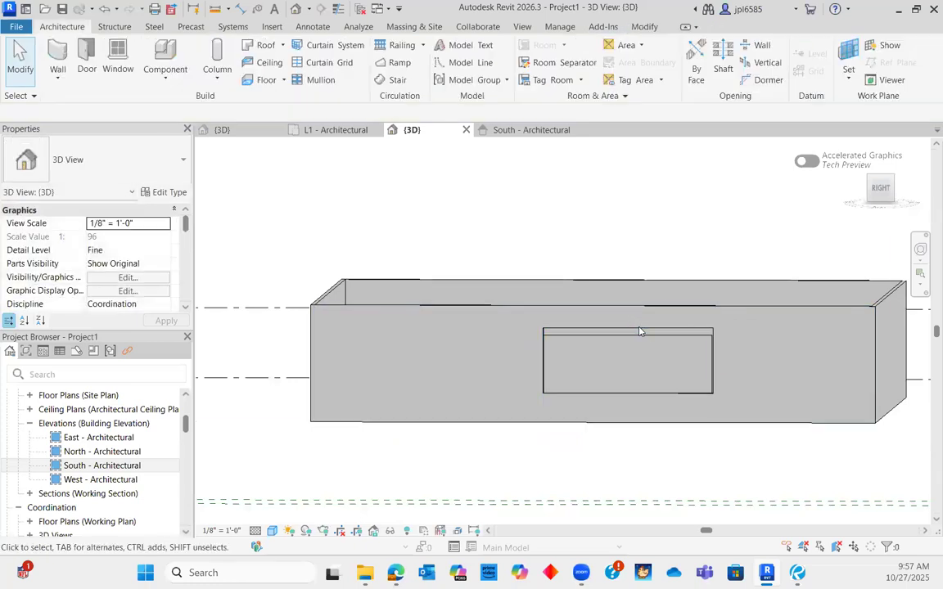
Examine the Generic - 8" wall and its opening, facing the Right side of the building squarely in the 3D view.
{"action": "left_click", "coordinate": [575, 375]}
{"action": "scroll", "coordinate": [575, 375], "scroll_direction": "up", "scroll_amount": 2}
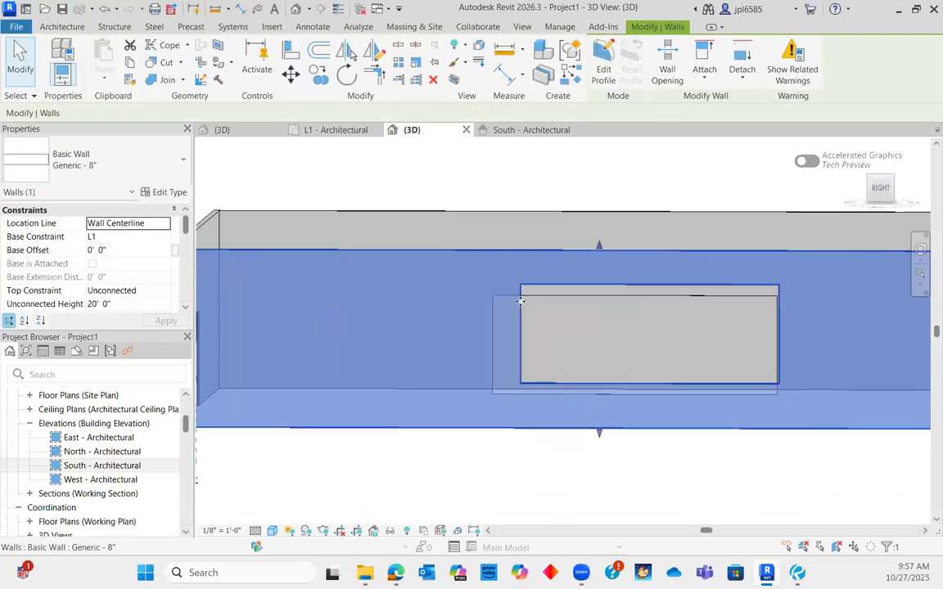
{"action": "left_click", "coordinate": [558, 167]}
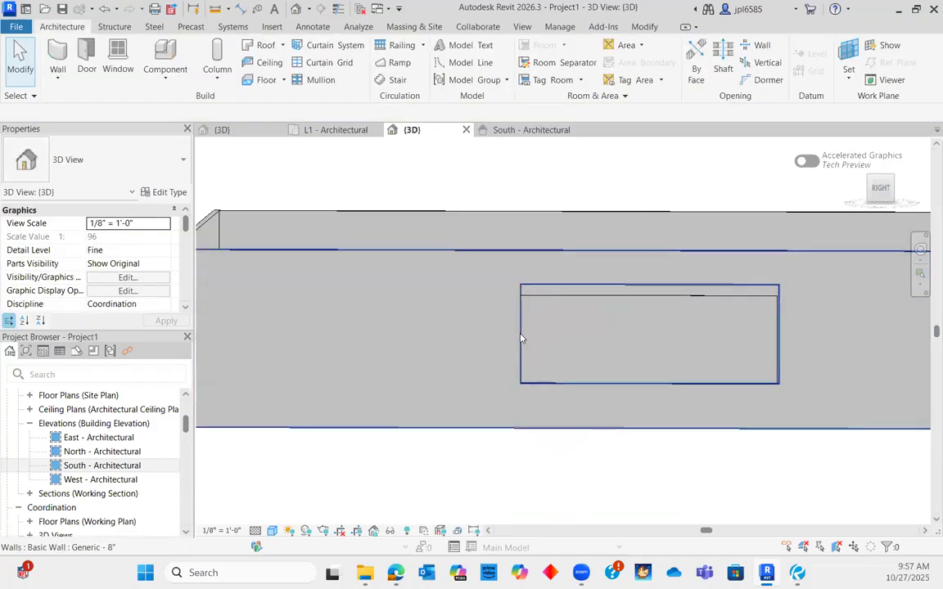
{"action": "key", "text": "Tab"}
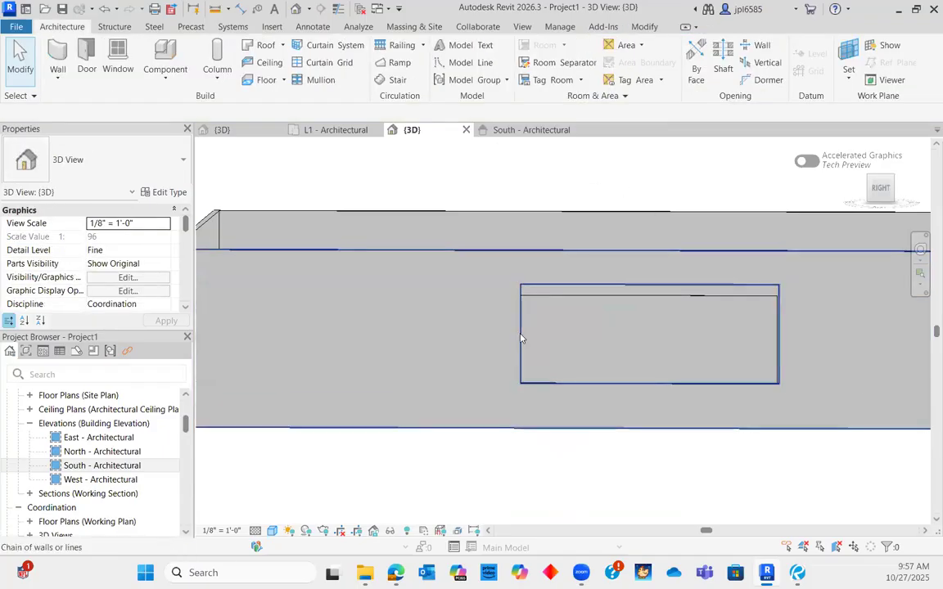
{"action": "left_click", "coordinate": [523, 335]}
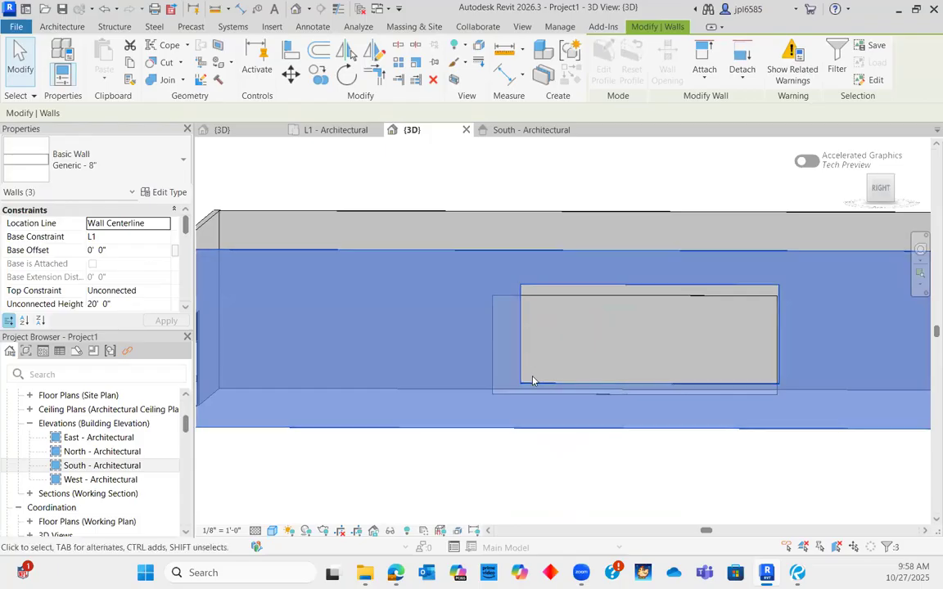
{"action": "left_click", "coordinate": [560, 377]}
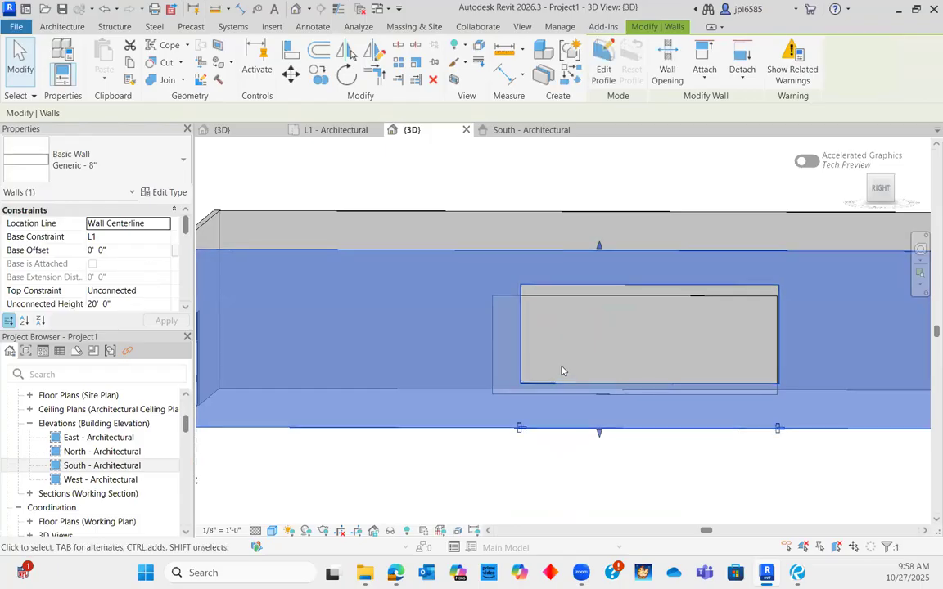
{"action": "scroll", "coordinate": [563, 374], "scroll_direction": "down", "scroll_amount": 4}
{"action": "scroll", "coordinate": [602, 411], "scroll_direction": "up", "scroll_amount": 1}
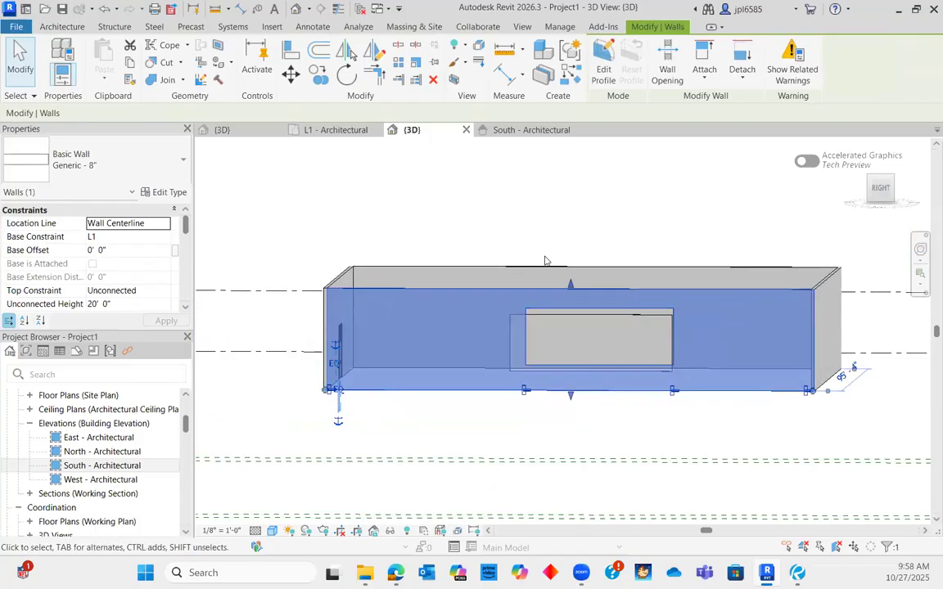
{"action": "scroll", "coordinate": [527, 175], "scroll_direction": "up", "scroll_amount": 4}
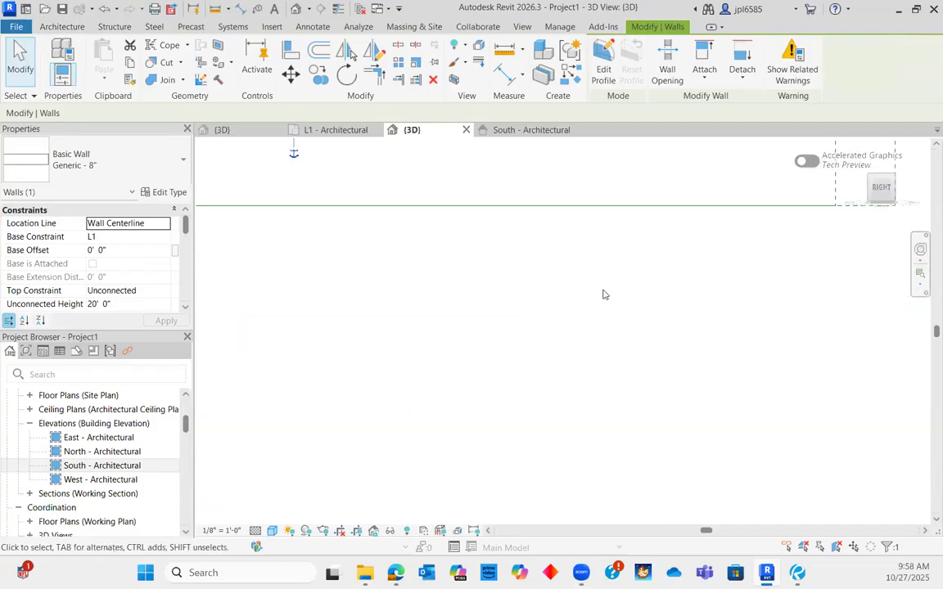
{"action": "scroll", "coordinate": [613, 335], "scroll_direction": "up", "scroll_amount": 3}
{"action": "left_click", "coordinate": [633, 185]}
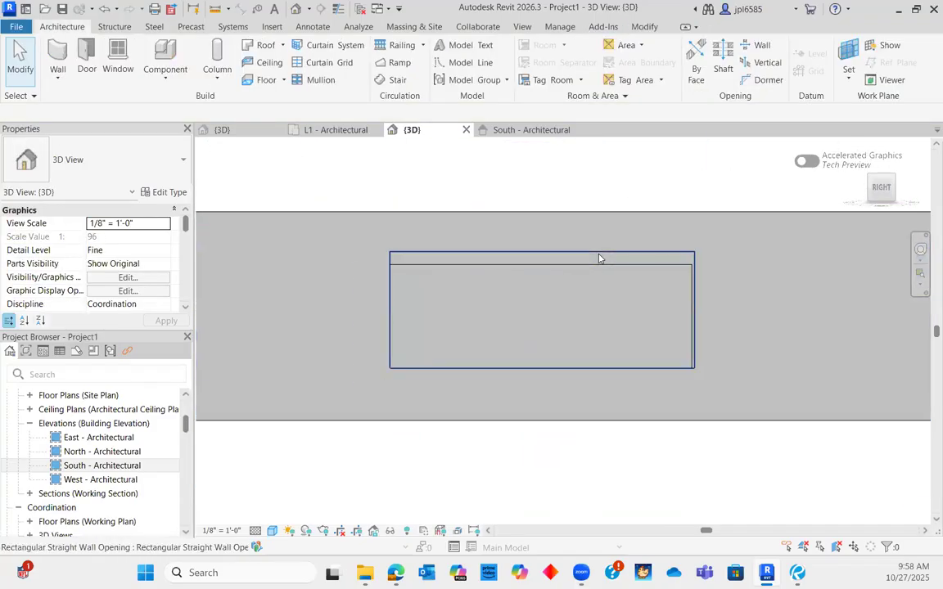
Try to lower the bottom edge of the wall opening to a base offset of 3'-0".
{"action": "left_click", "coordinate": [598, 259]}
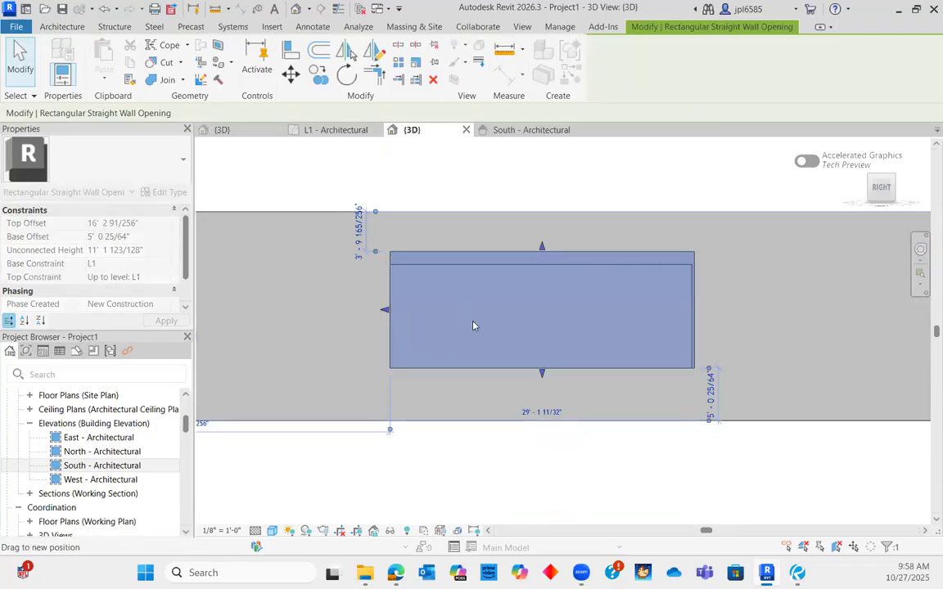
{"action": "left_click_drag", "start_coordinate": [542, 388], "coordinate": [541, 393]}
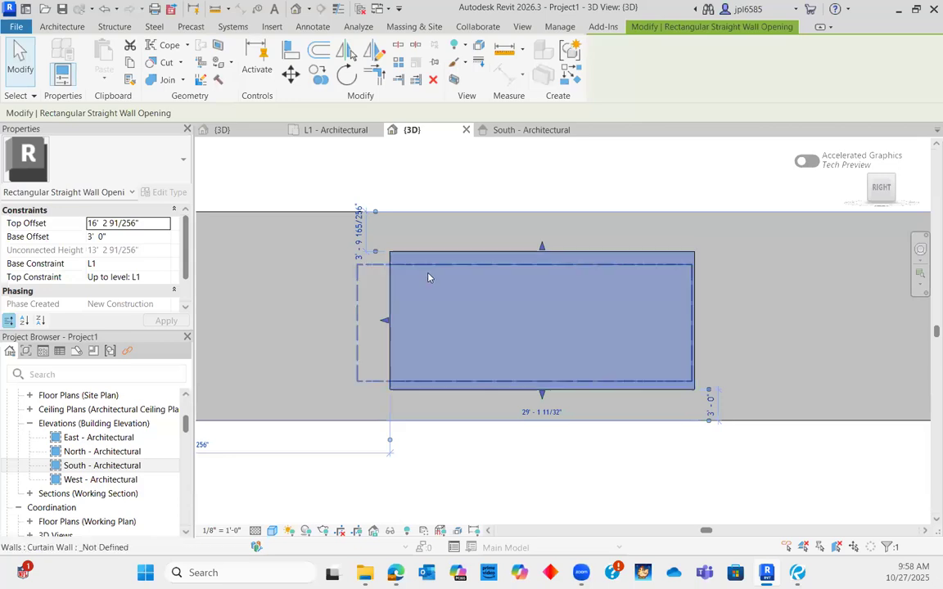
{"action": "key", "text": "Escape"}
Delete the rectangular wall opening and the curtain wall from the east wall.
{"action": "left_click", "coordinate": [515, 259]}
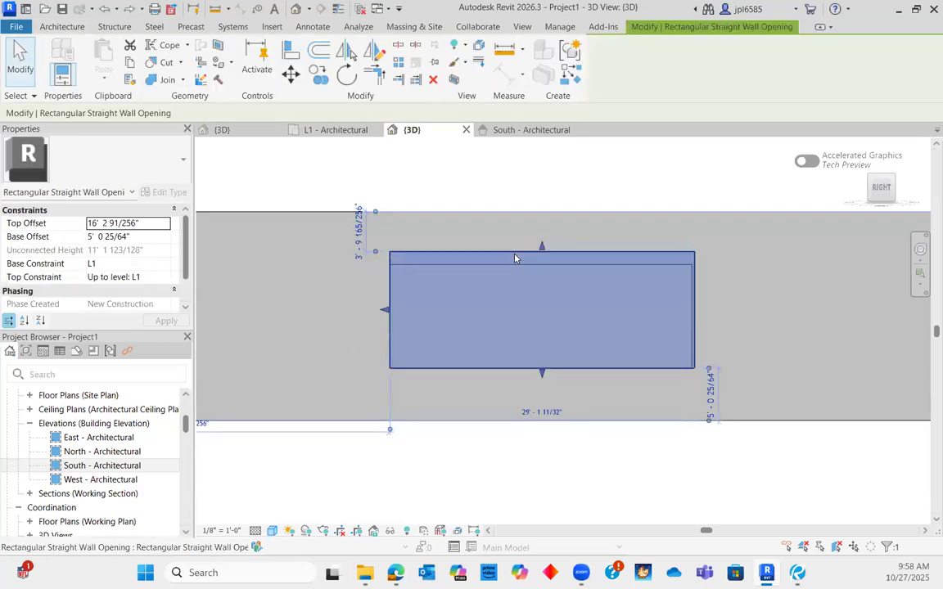
{"action": "key", "text": "Delete"}
{"action": "left_click", "coordinate": [525, 267]}
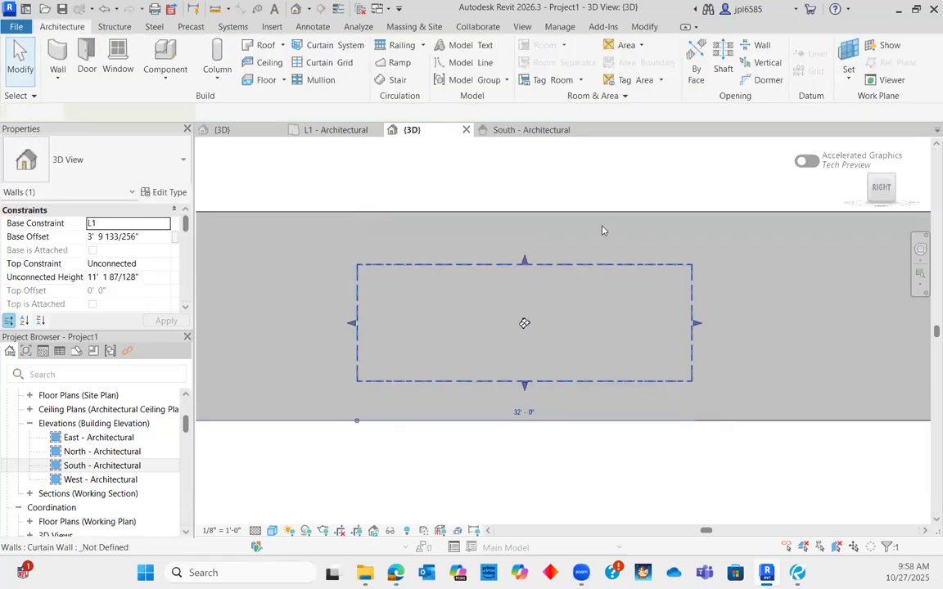
{"action": "key", "text": "Delete"}
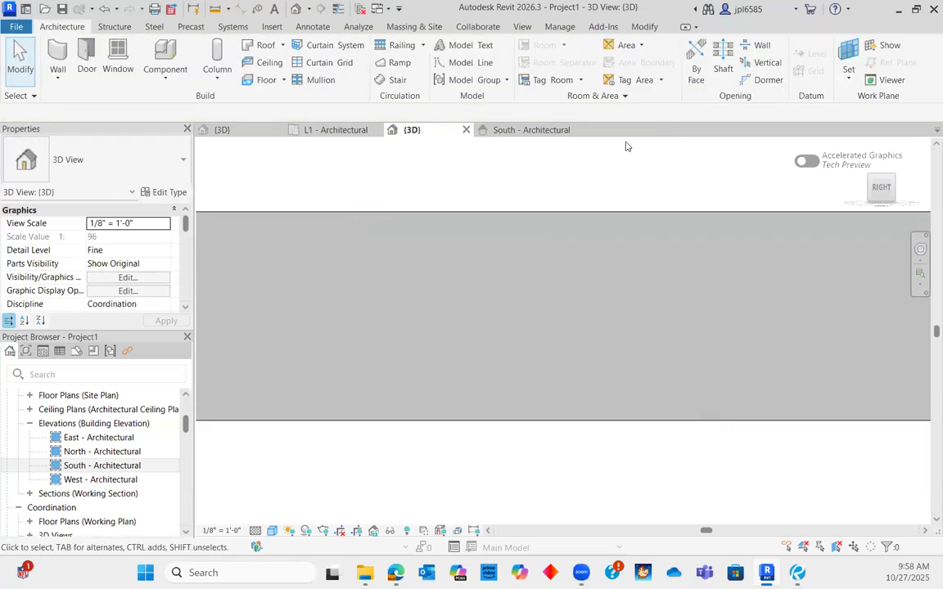
Cut a rectangular opening about 26'-2" wide and 10'-10" high in the Generic - 8" wall, about 5'-8" above L1.
{"action": "left_click", "coordinate": [532, 218]}
{"action": "left_click", "coordinate": [667, 66]}
{"action": "left_click", "coordinate": [405, 249]}
{"action": "left_click", "coordinate": [678, 360]}
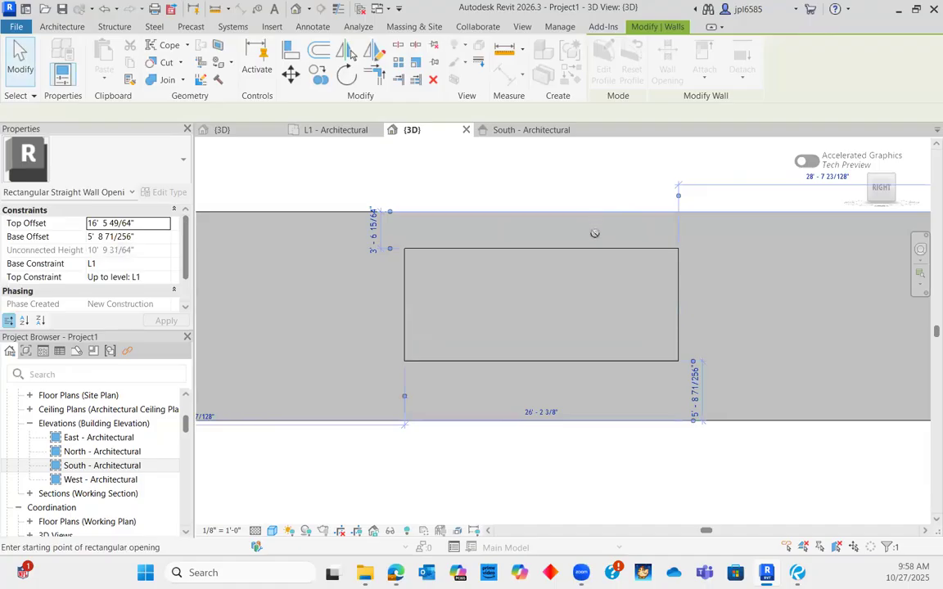
{"action": "key", "text": "Escape"}
{"action": "key", "text": "Escape"}
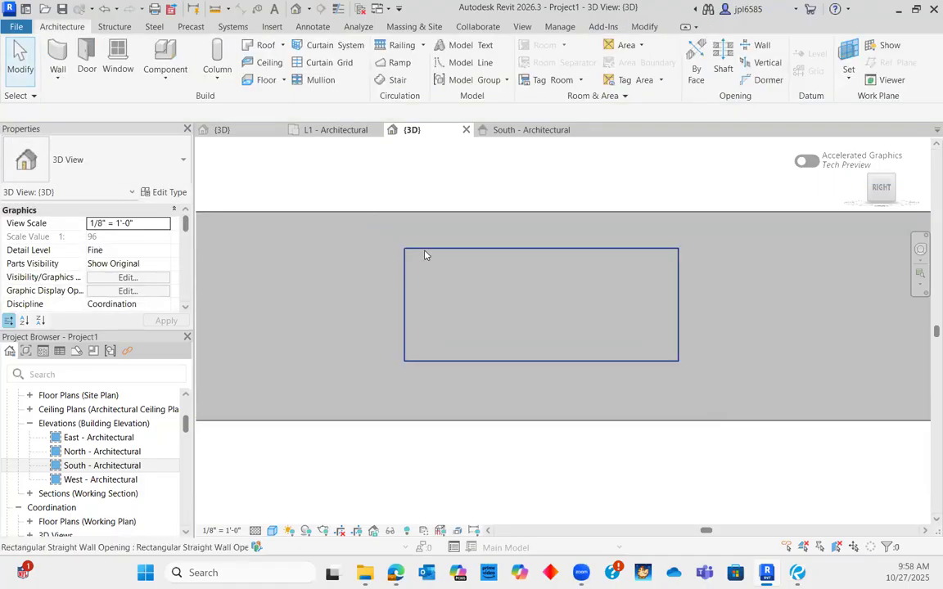
{"action": "left_click", "coordinate": [629, 278]}
{"action": "scroll", "coordinate": [629, 278], "scroll_direction": "down", "scroll_amount": 2}
{"action": "left_click", "coordinate": [421, 203]}
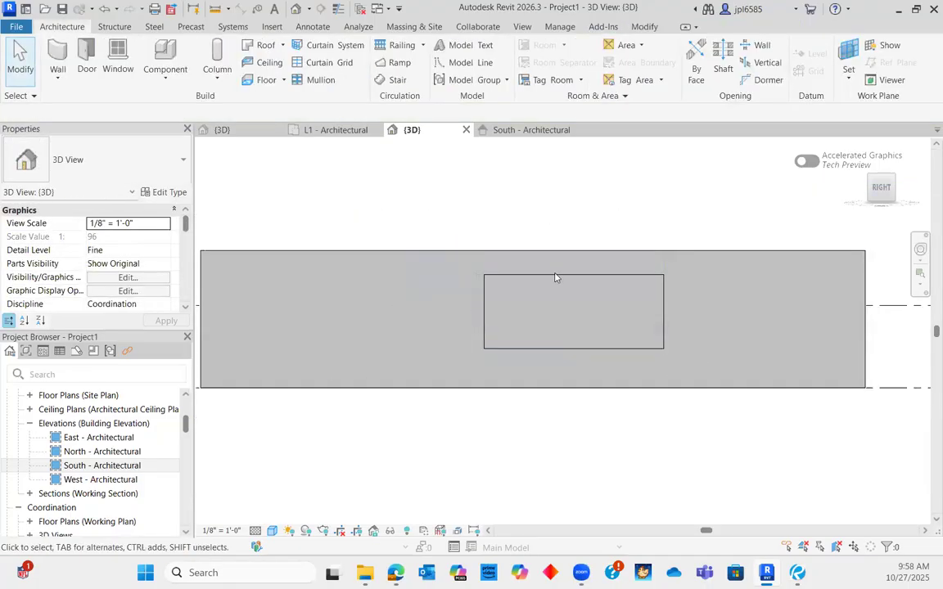
{"action": "left_click", "coordinate": [555, 278]}
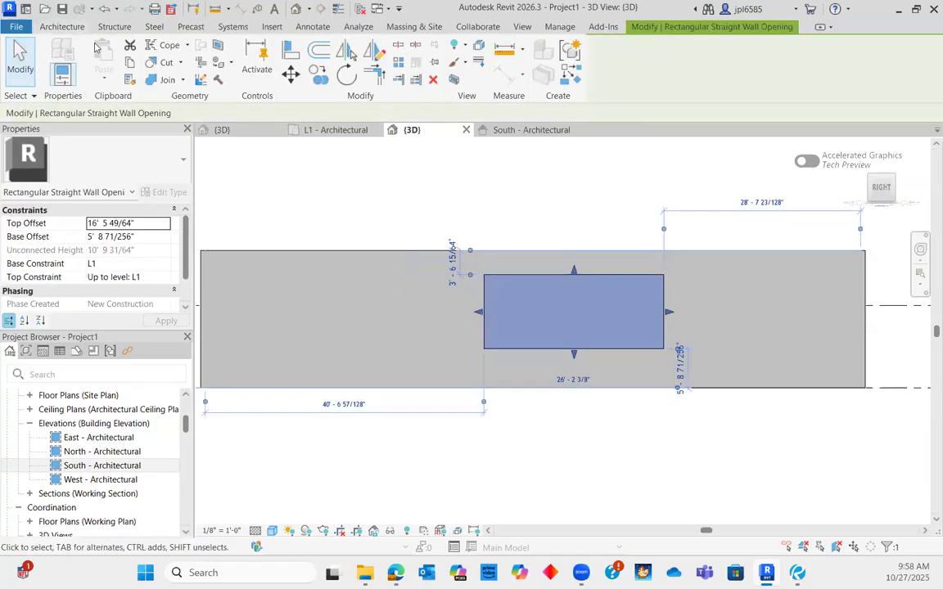
{"action": "left_click", "coordinate": [61, 26]}
{"action": "left_click", "coordinate": [57, 74]}
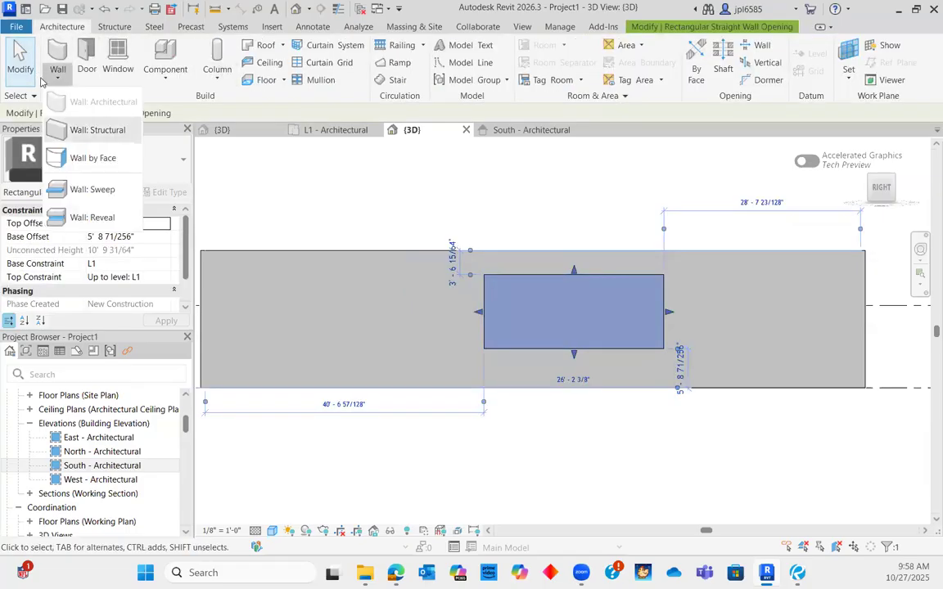
{"action": "left_click", "coordinate": [57, 56]}
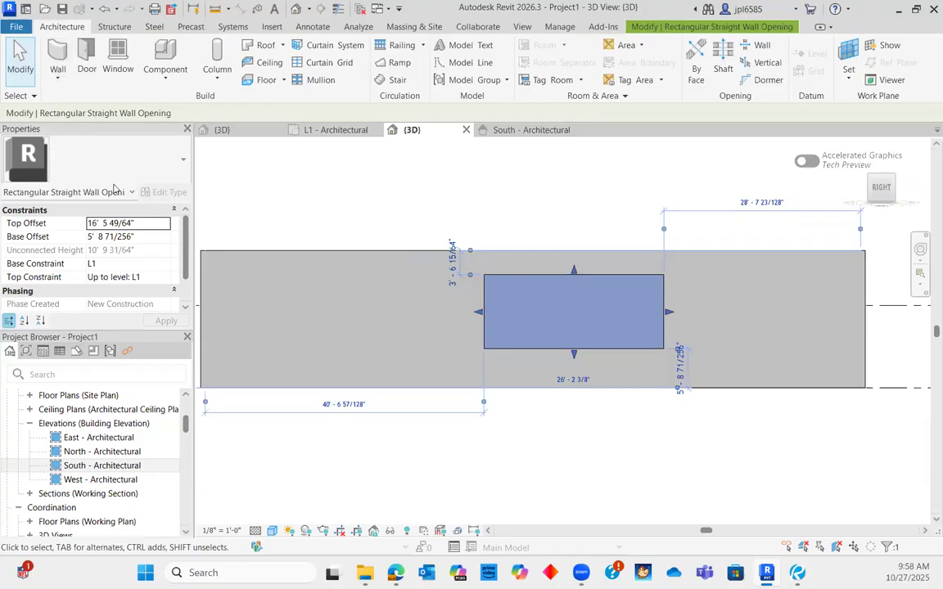
In the L1 - Architectural plan, draw a 20' high _Not Defined curtain wall about 33' long along the east wall at the opening.
{"action": "left_click", "coordinate": [331, 130]}
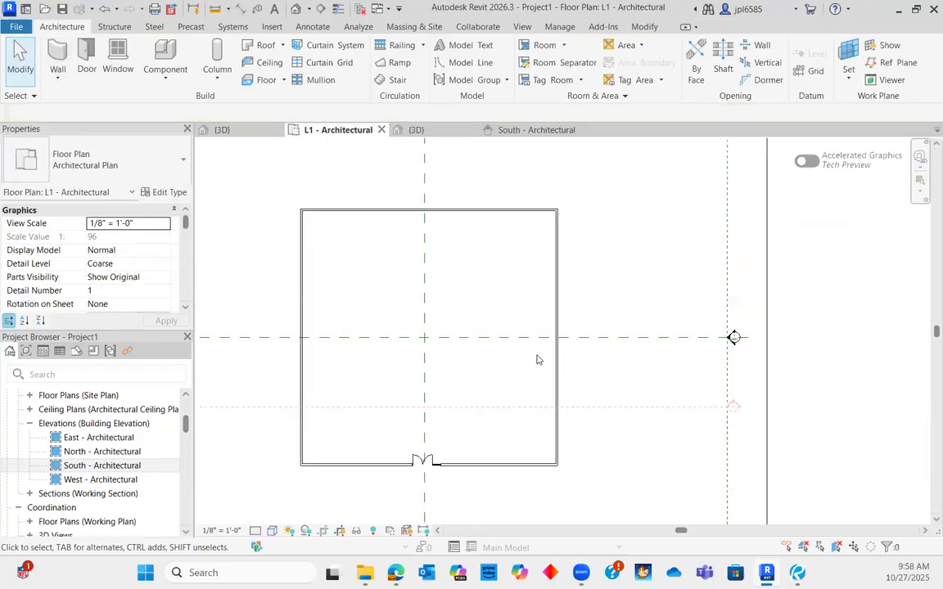
{"action": "scroll", "coordinate": [554, 362], "scroll_direction": "up", "scroll_amount": 3}
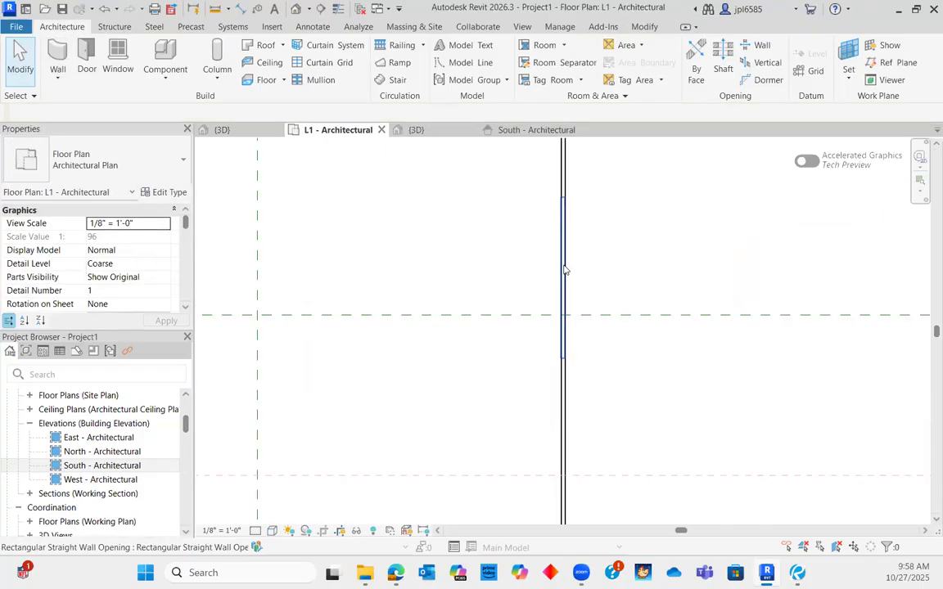
{"action": "left_click", "coordinate": [563, 271]}
{"action": "left_click", "coordinate": [527, 259]}
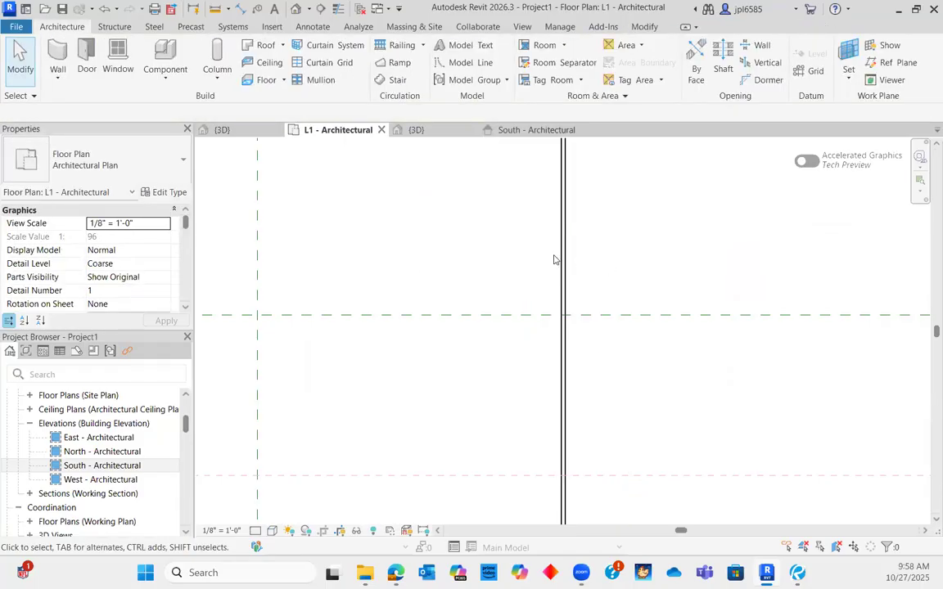
{"action": "left_click", "coordinate": [562, 260]}
{"action": "left_click", "coordinate": [389, 247]}
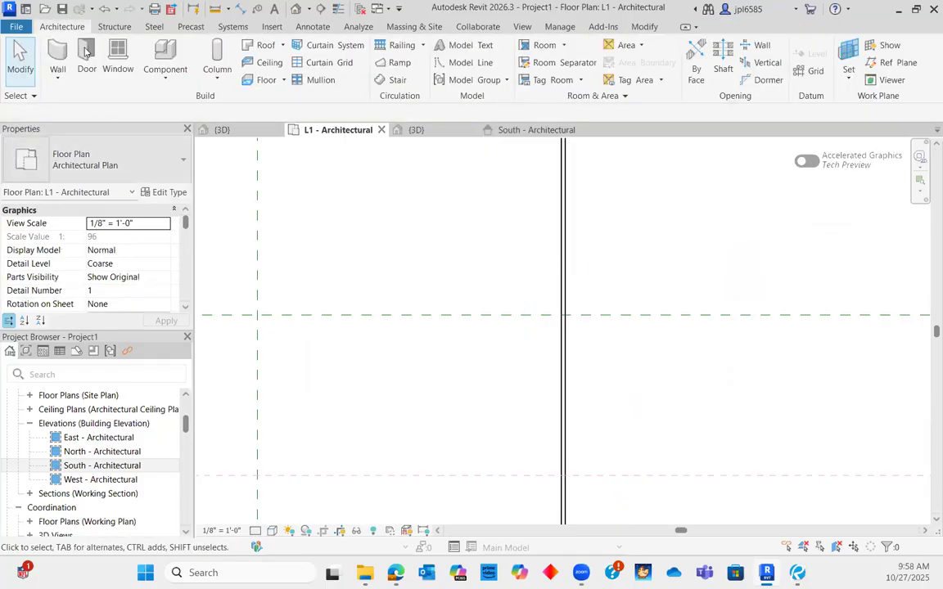
{"action": "key", "text": "w"}
{"action": "key", "text": "a"}
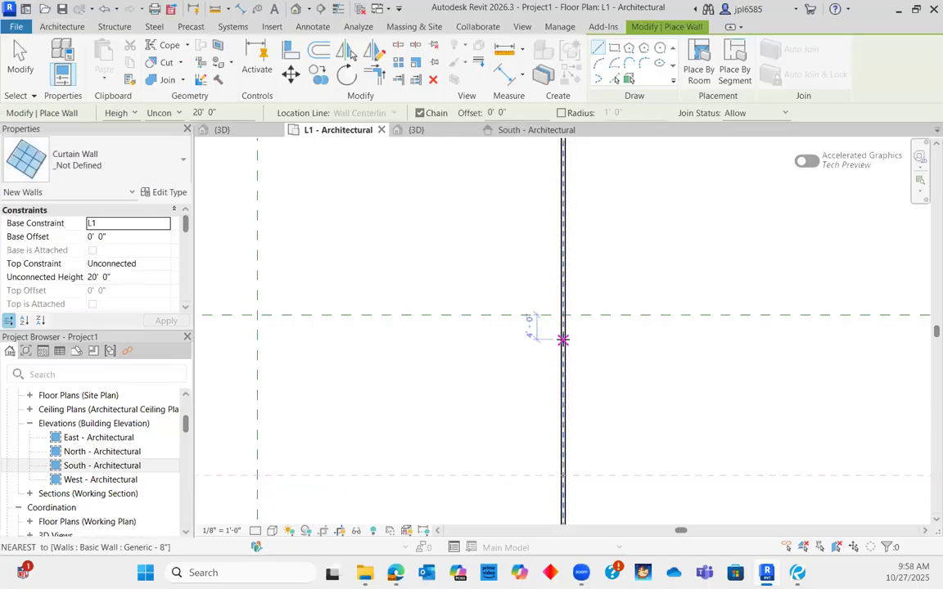
{"action": "left_click", "coordinate": [563, 358]}
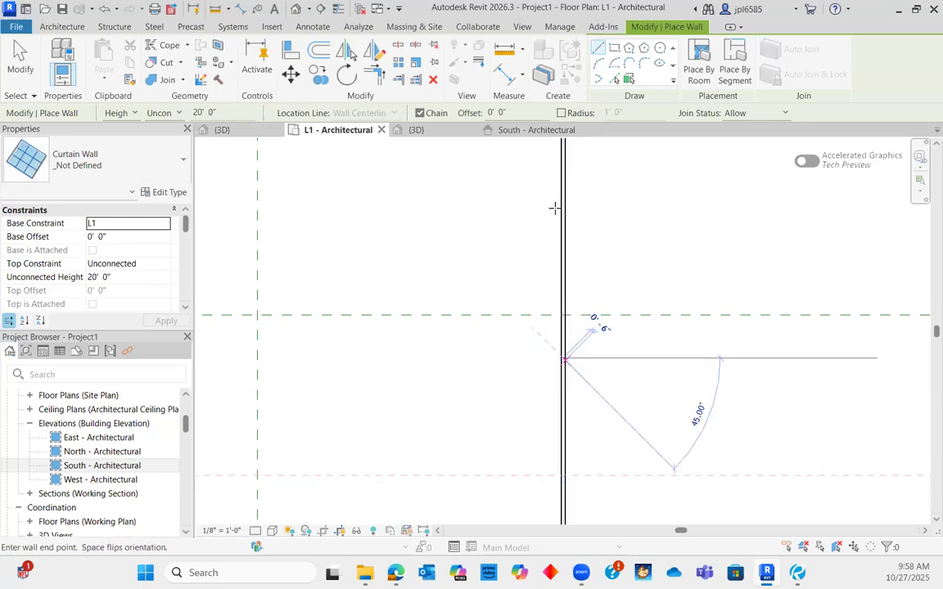
{"action": "left_click", "coordinate": [563, 155]}
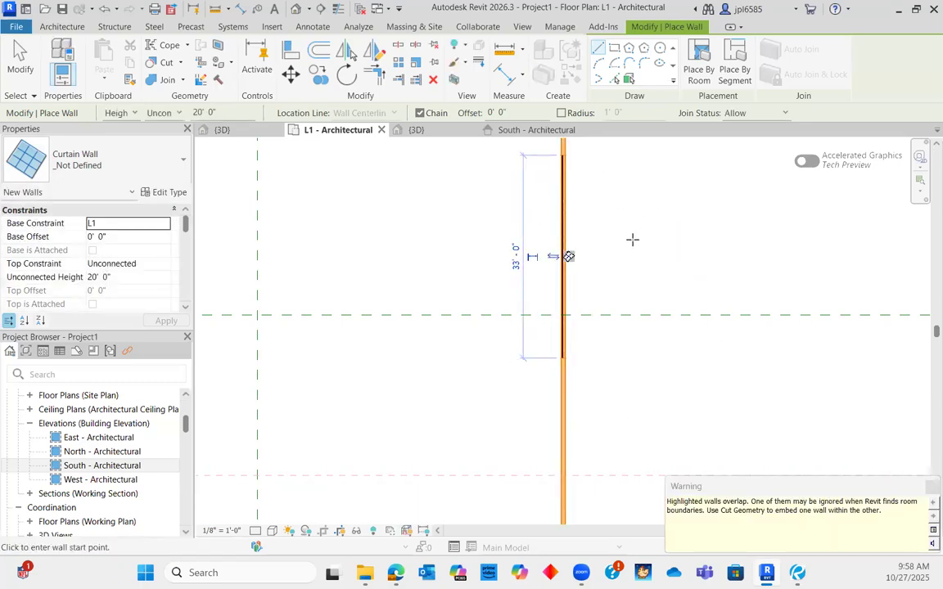
{"action": "key", "text": "Escape"}
{"action": "key", "text": "Escape"}
In the 3D view, fit the curtain wall's edges to the wall opening, with a base offset of about 5'-8" and a height of about 10'-10".
{"action": "left_click", "coordinate": [411, 130]}
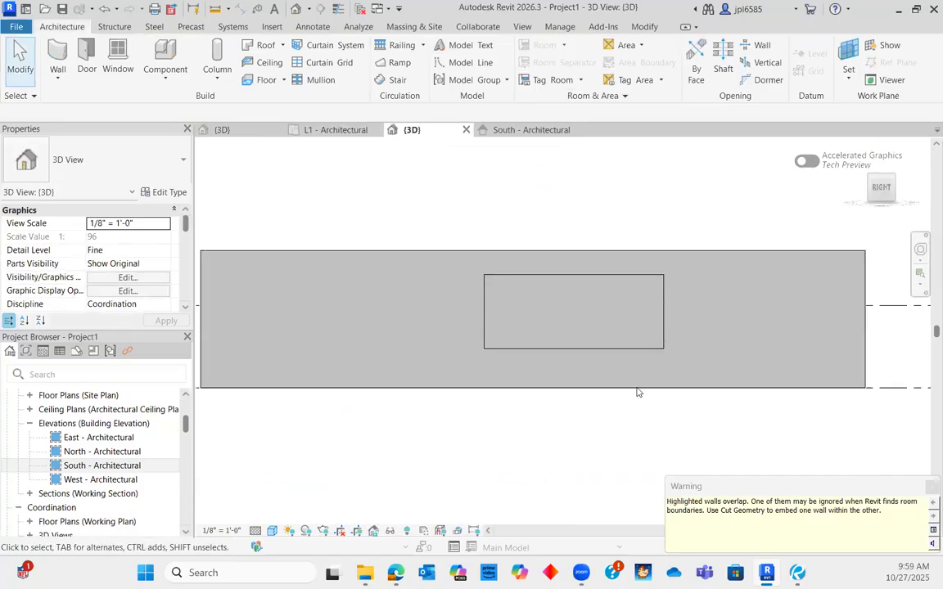
{"action": "left_click", "coordinate": [598, 320]}
{"action": "scroll", "coordinate": [598, 320], "scroll_direction": "up", "scroll_amount": 2}
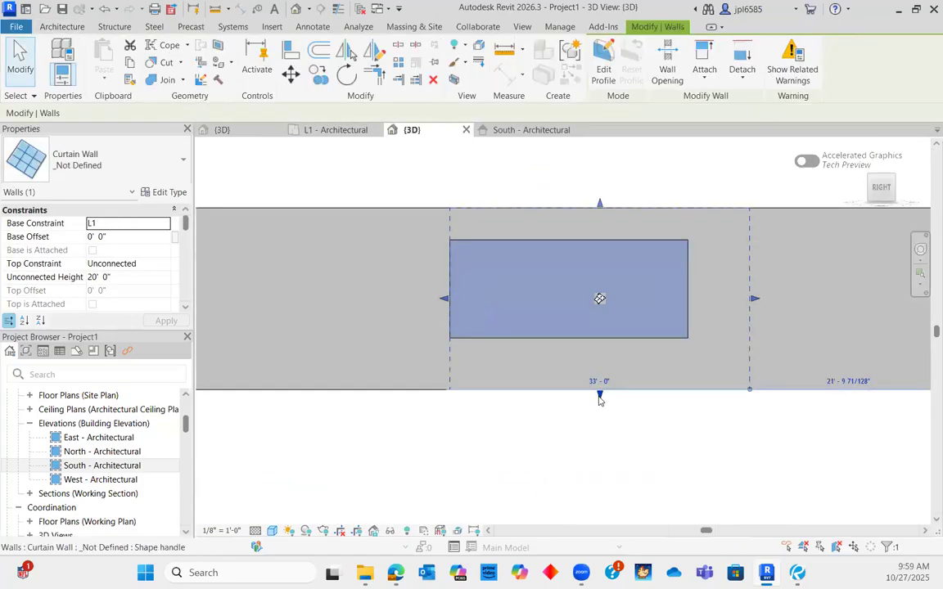
{"action": "left_click_drag", "start_coordinate": [603, 346], "coordinate": [605, 337]}
{"action": "left_click_drag", "start_coordinate": [754, 274], "coordinate": [688, 280]}
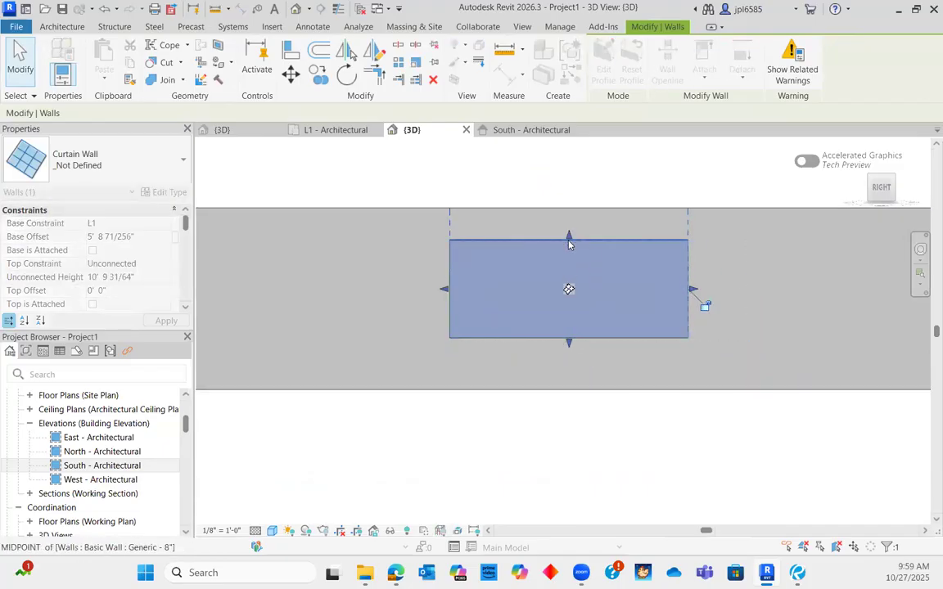
{"action": "key", "text": "Escape"}
Place 2.5" x 5" rectangular mullions on all grid lines of the curtain wall in the opening.
{"action": "scroll", "coordinate": [532, 310], "scroll_direction": "down", "scroll_amount": 1}
{"action": "mouse_move", "coordinate": [632, 335]}
{"action": "middle_mouse_down", "text": "shift"}
{"action": "mouse_move", "coordinate": [550, 360]}
{"action": "mouse_move", "coordinate": [644, 345]}
{"action": "middle_mouse_up", "text": "shift"}
{"action": "scroll", "coordinate": [647, 326], "scroll_direction": "down", "scroll_amount": 3}
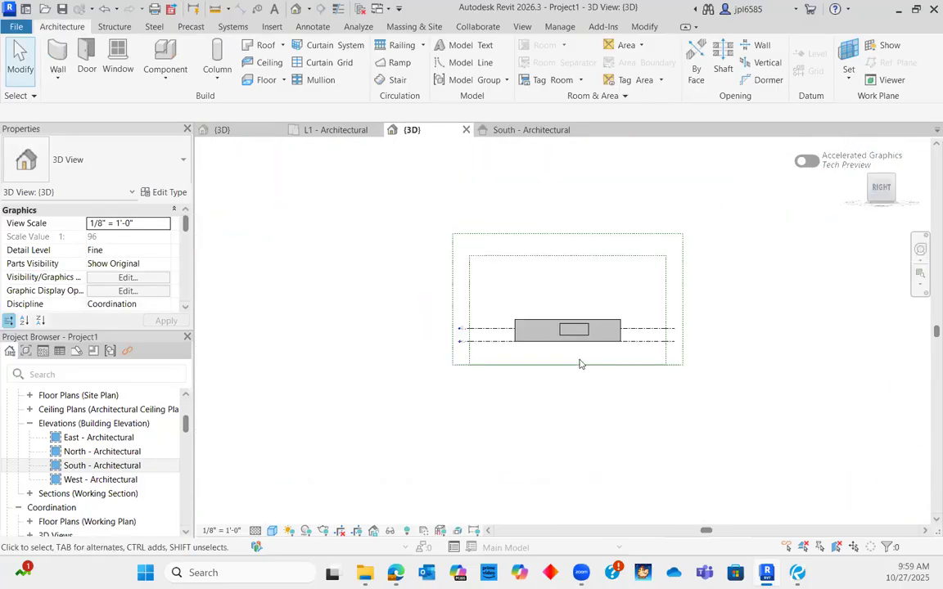
{"action": "scroll", "coordinate": [543, 404], "scroll_direction": "up", "scroll_amount": 2}
{"action": "middle_click_drag", "start_coordinate": [606, 313], "coordinate": [610, 268]}
{"action": "scroll", "coordinate": [488, 375], "scroll_direction": "up", "scroll_amount": 2}
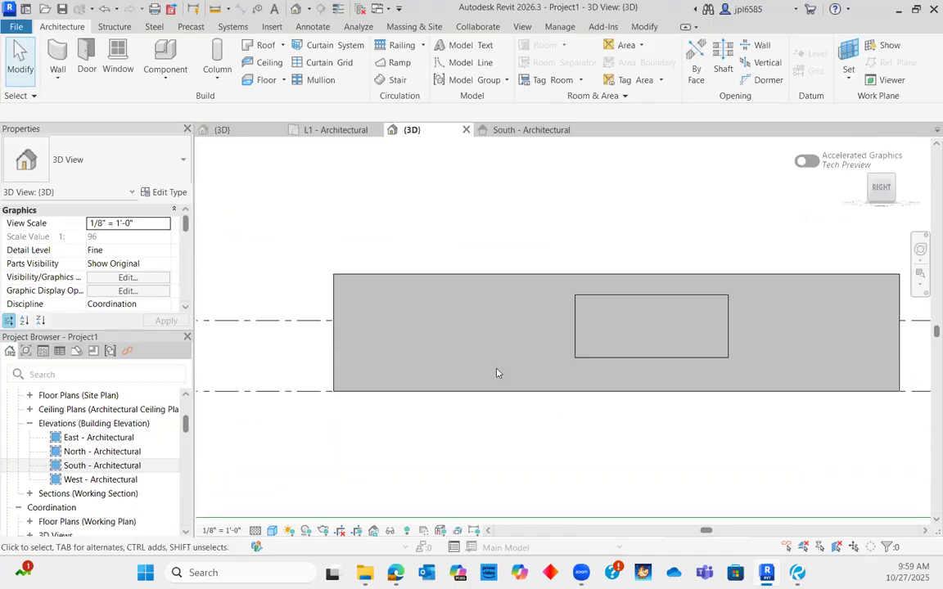
{"action": "scroll", "coordinate": [450, 370], "scroll_direction": "up", "scroll_amount": 1}
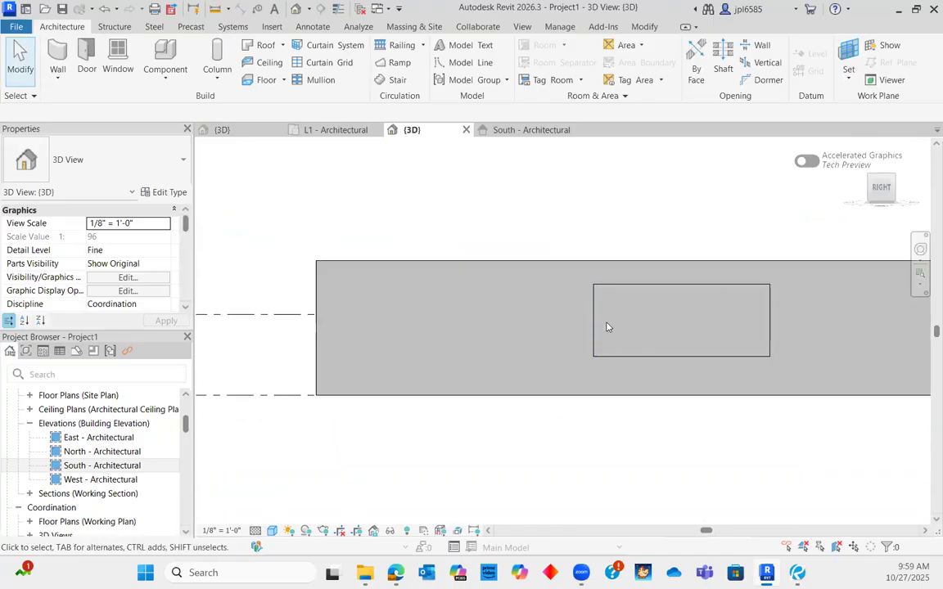
{"action": "left_click", "coordinate": [682, 320]}
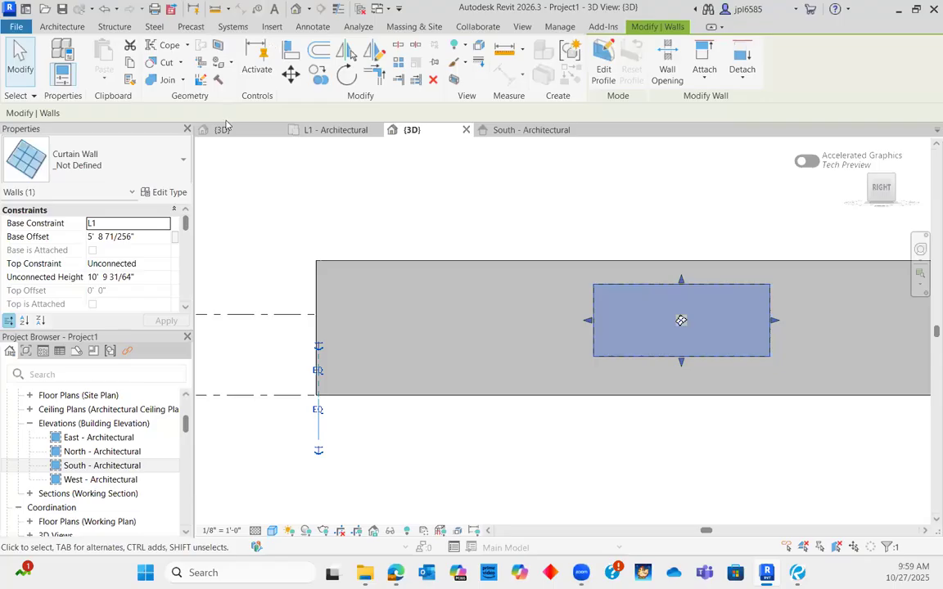
{"action": "key", "text": "Escape"}
{"action": "left_click", "coordinate": [315, 80]}
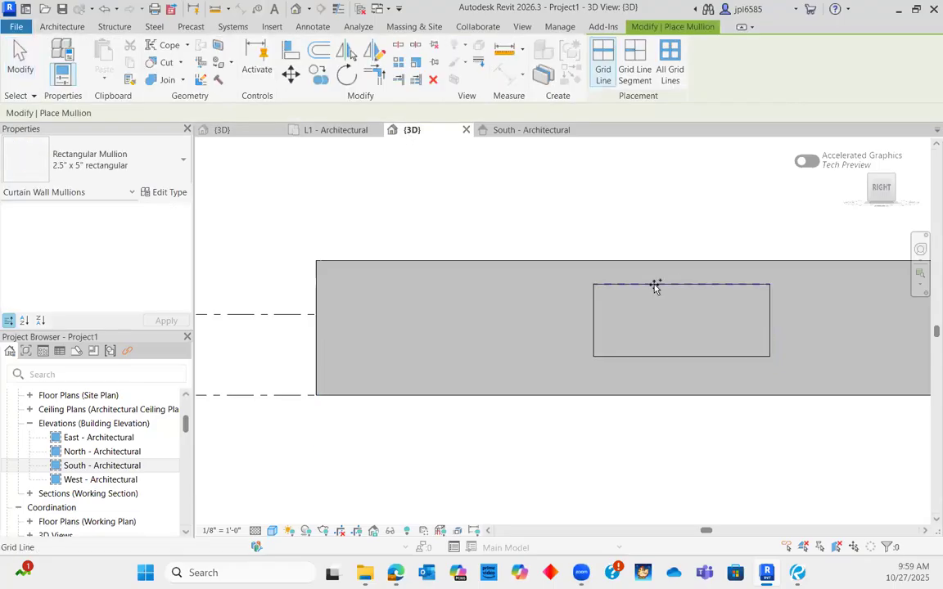
{"action": "left_click", "coordinate": [676, 72]}
{"action": "left_click", "coordinate": [657, 285]}
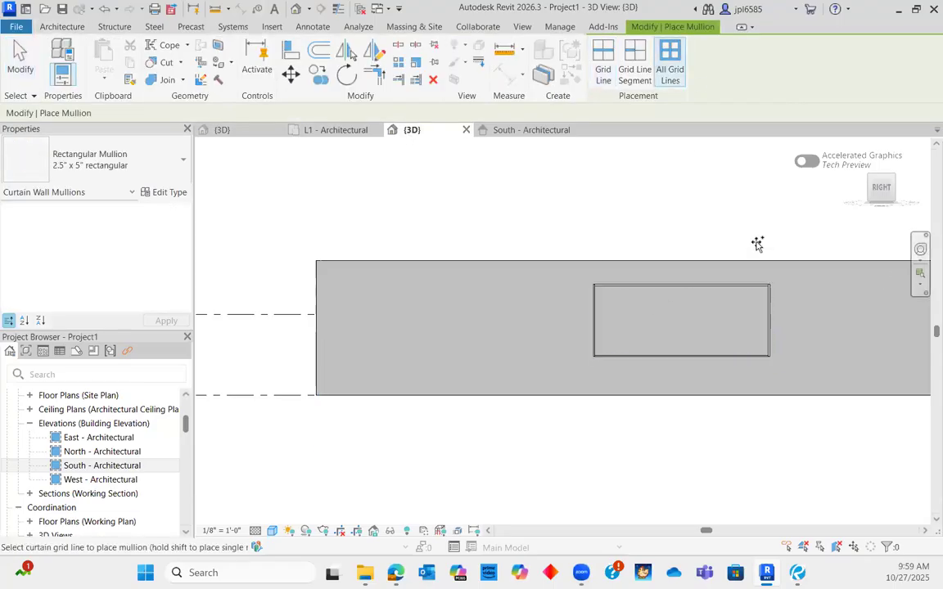
Place a horizontal reveal along the exterior wall with the curtain wall window, about 2' above L1.
{"action": "key", "text": "Escape"}
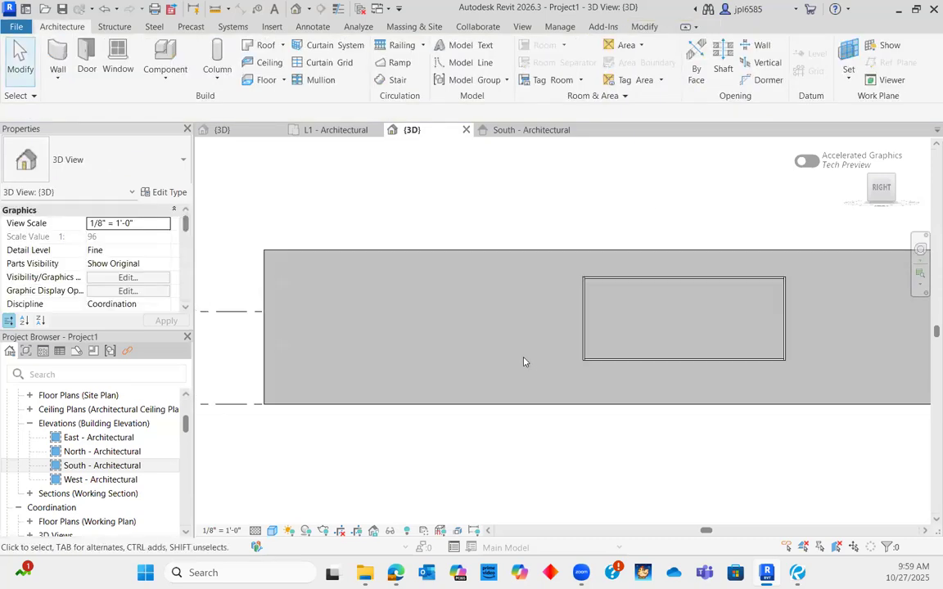
{"action": "middle_click_drag", "start_coordinate": [397, 328], "coordinate": [372, 337]}
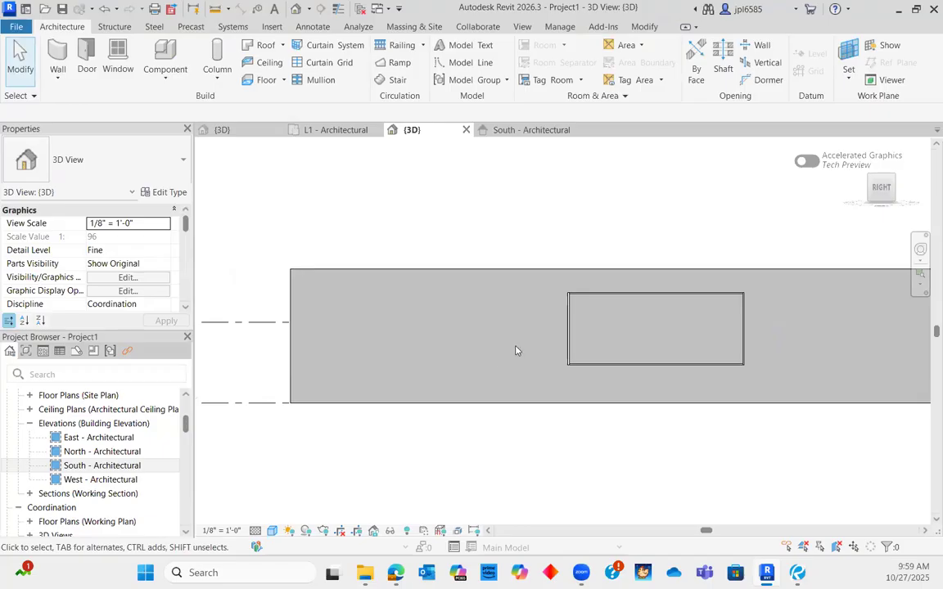
{"action": "left_click", "coordinate": [57, 72]}
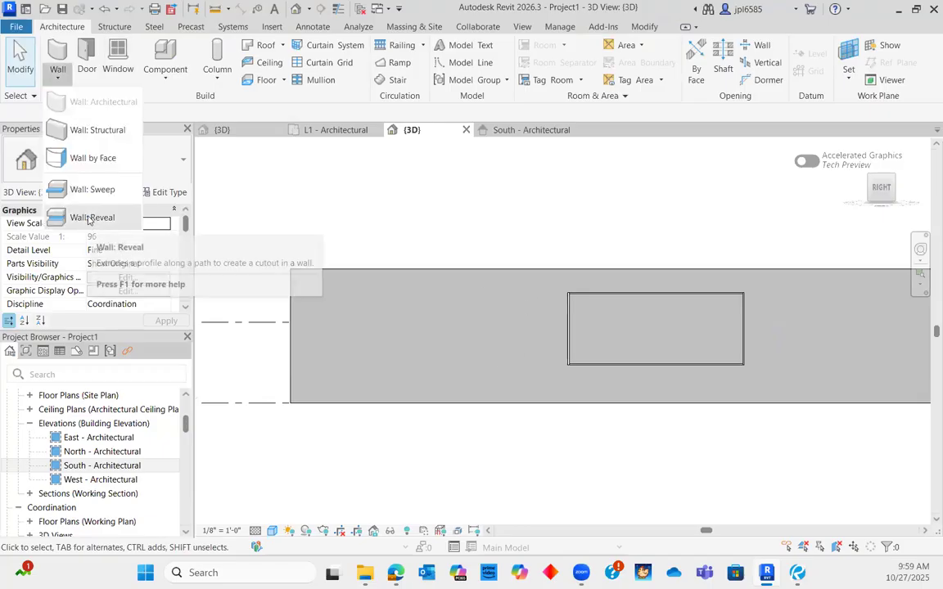
{"action": "left_click", "coordinate": [95, 230]}
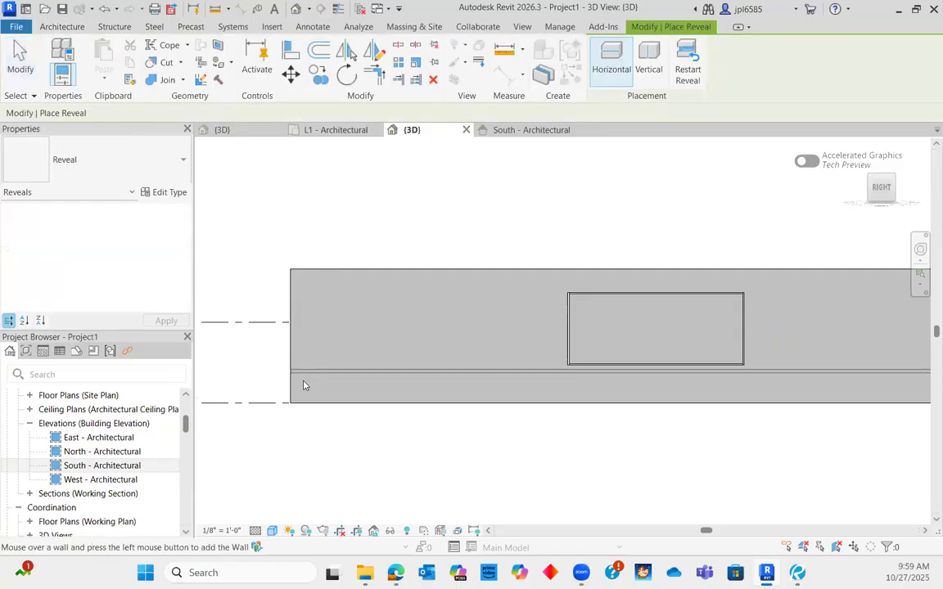
{"action": "scroll", "coordinate": [287, 386], "scroll_direction": "down", "scroll_amount": 2}
{"action": "scroll", "coordinate": [287, 388], "scroll_direction": "up", "scroll_amount": 2}
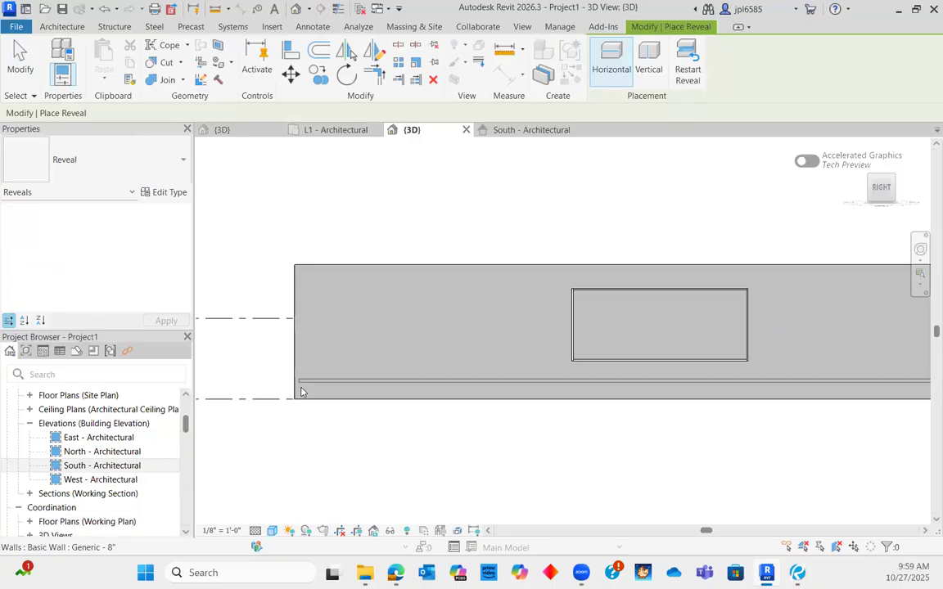
{"action": "scroll", "coordinate": [300, 386], "scroll_direction": "up", "scroll_amount": 2}
{"action": "scroll", "coordinate": [302, 377], "scroll_direction": "down", "scroll_amount": 2}
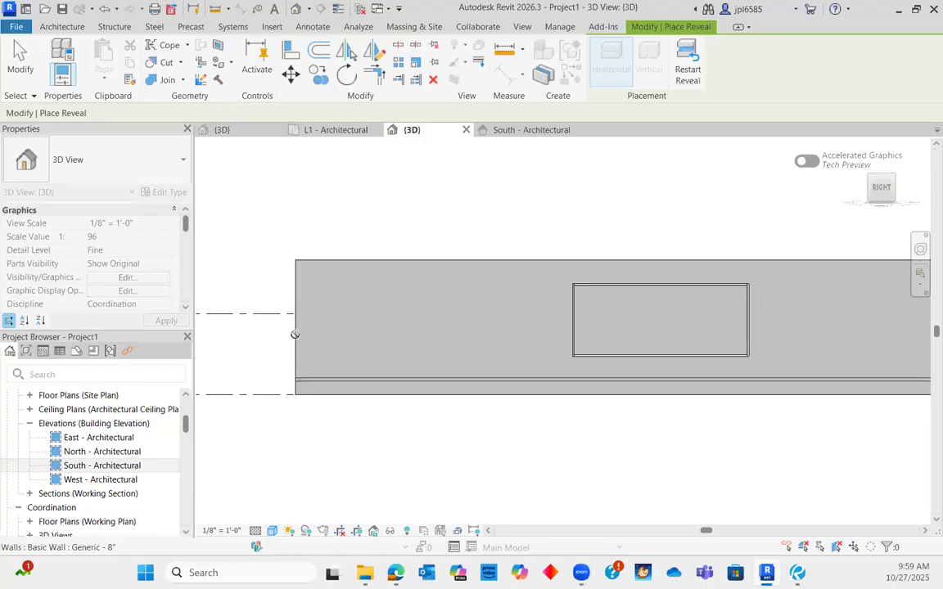
{"action": "key", "text": "Escape"}
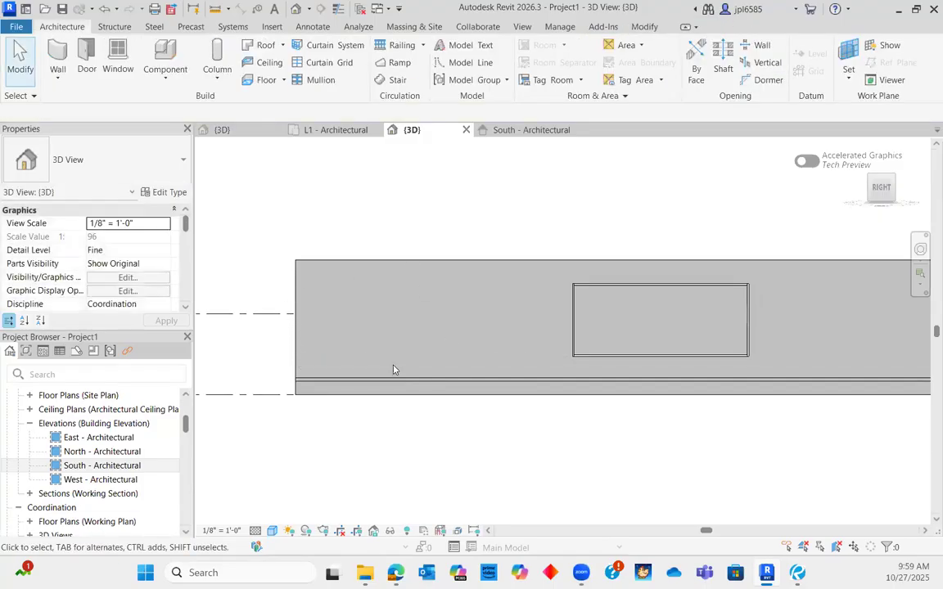
Examine the lower reveal in 3D, at the wall corners and below the window opening.
{"action": "scroll", "coordinate": [655, 385], "scroll_direction": "down", "scroll_amount": 2}
{"action": "middle_click_drag", "start_coordinate": [686, 358], "coordinate": [565, 442], "text": "shift"}
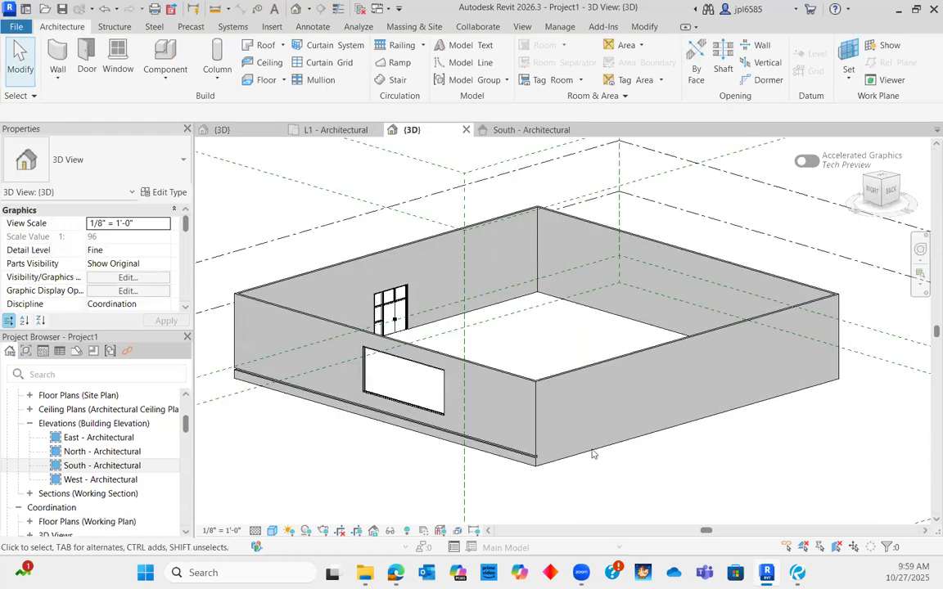
{"action": "scroll", "coordinate": [606, 455], "scroll_direction": "up", "scroll_amount": 4}
{"action": "left_click", "coordinate": [627, 446]}
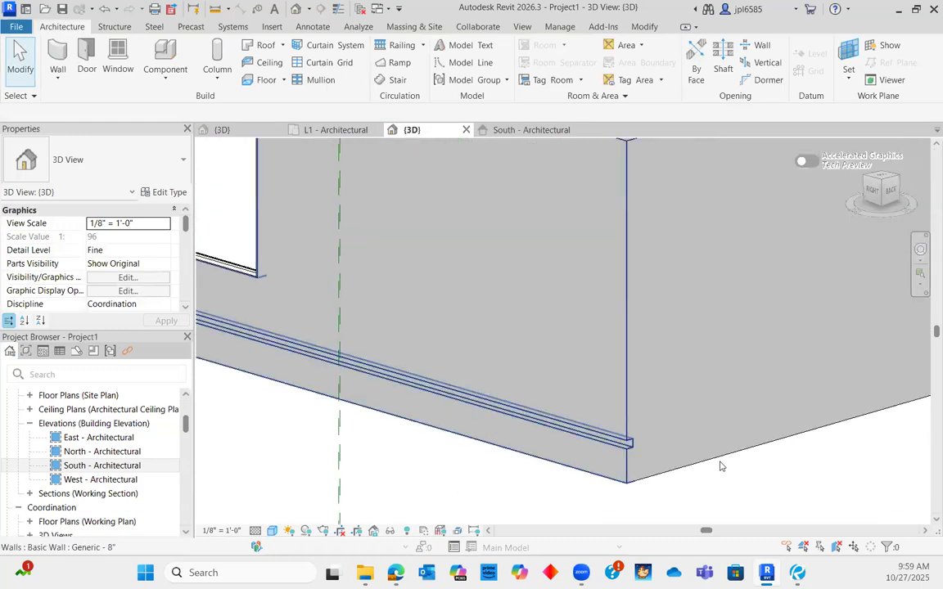
{"action": "scroll", "coordinate": [735, 442], "scroll_direction": "down", "scroll_amount": 3}
{"action": "left_click", "coordinate": [388, 434]}
{"action": "middle_click_drag", "start_coordinate": [307, 471], "coordinate": [425, 490]}
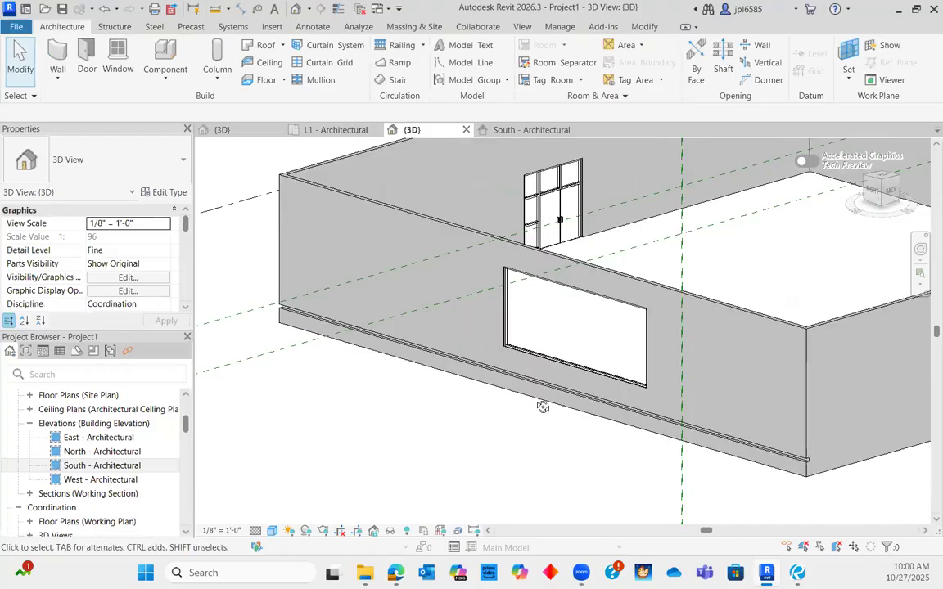
{"action": "middle_click_drag", "start_coordinate": [543, 409], "coordinate": [482, 427], "text": "shift"}
{"action": "scroll", "coordinate": [483, 425], "scroll_direction": "up", "scroll_amount": 2}
Select the reveal and review its type's default setback and the available profiles, leaving the profile at Default.
{"action": "left_click", "coordinate": [503, 403]}
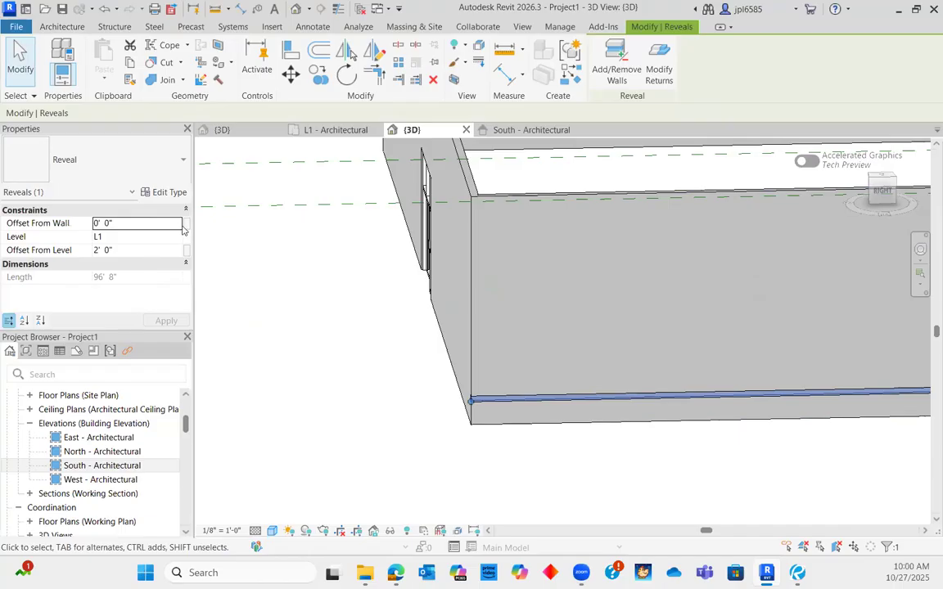
{"action": "left_click", "coordinate": [166, 193]}
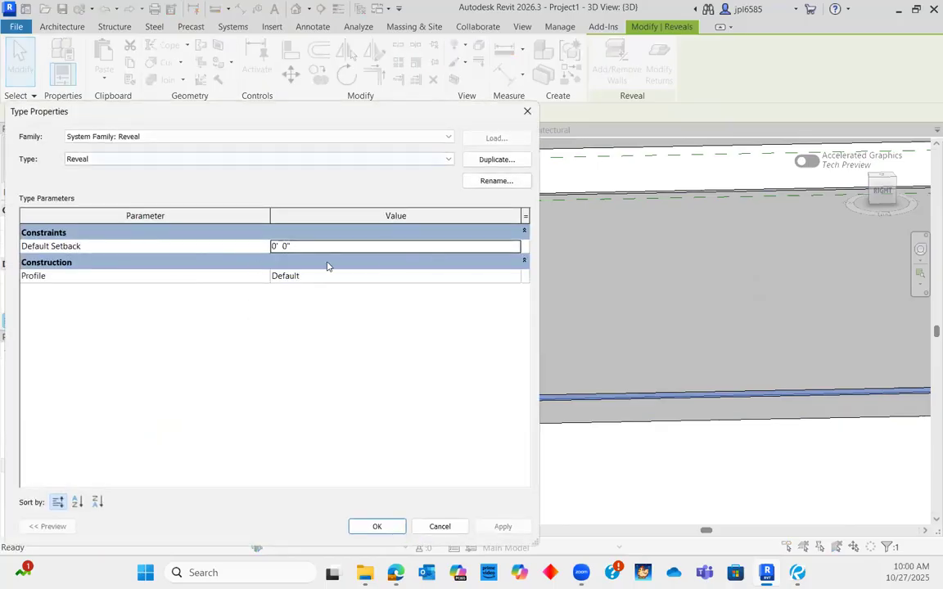
{"action": "left_click_drag", "start_coordinate": [511, 248], "coordinate": [276, 247]}
{"action": "left_click", "coordinate": [292, 247]}
{"action": "left_click", "coordinate": [350, 279]}
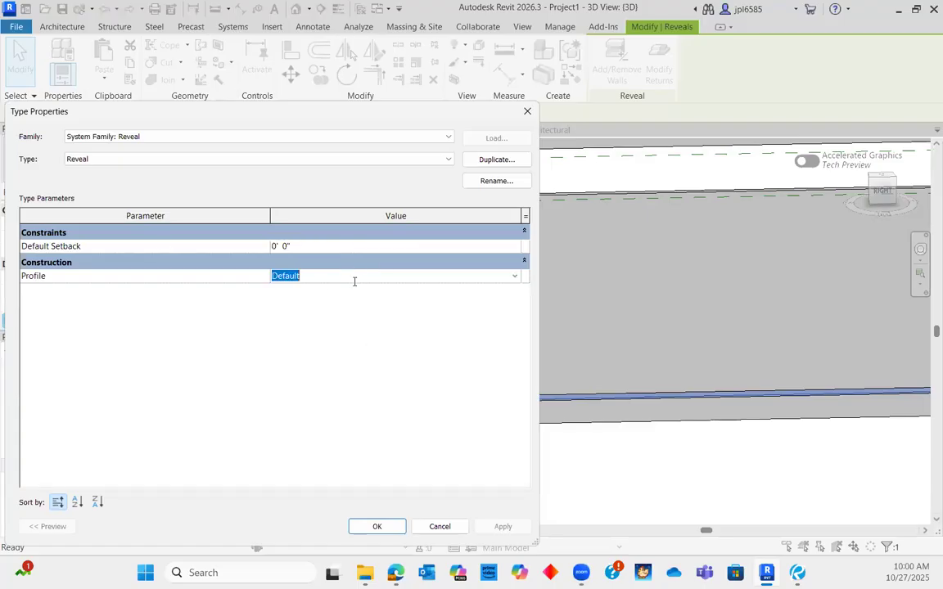
{"action": "left_click", "coordinate": [515, 278]}
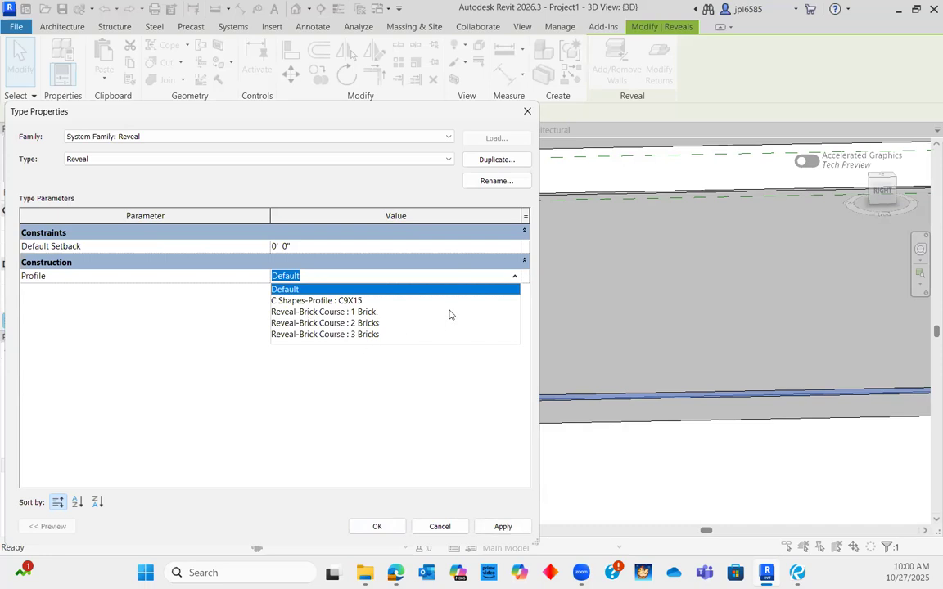
{"action": "left_click", "coordinate": [446, 533]}
{"action": "left_click", "coordinate": [384, 525]}
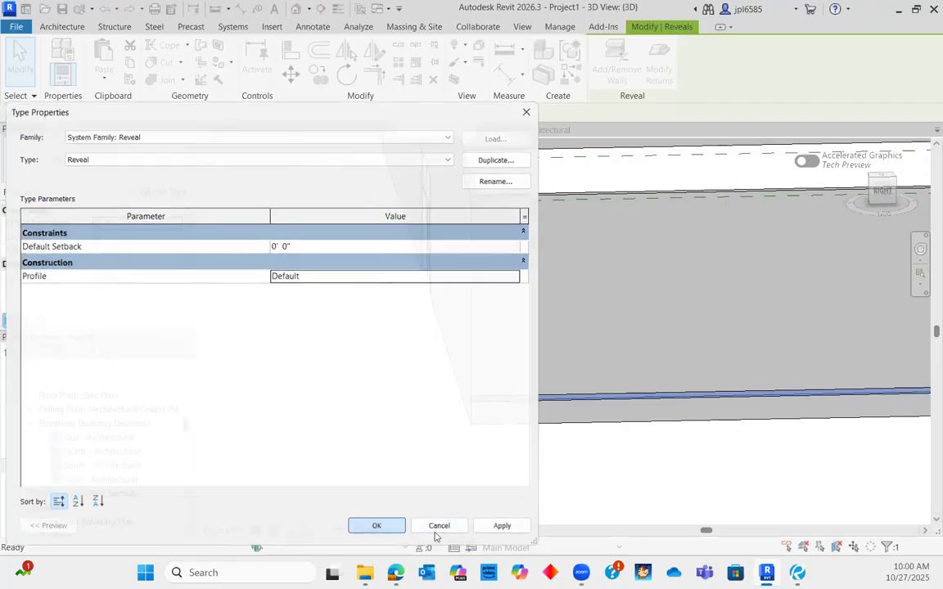
Orient the 3D view squarely to the right side of the building and try Add/Remove Walls on the selected reveal.
{"action": "scroll", "coordinate": [454, 435], "scroll_direction": "down", "scroll_amount": 2}
{"action": "middle_click_drag", "start_coordinate": [619, 501], "coordinate": [493, 415], "text": "shift"}
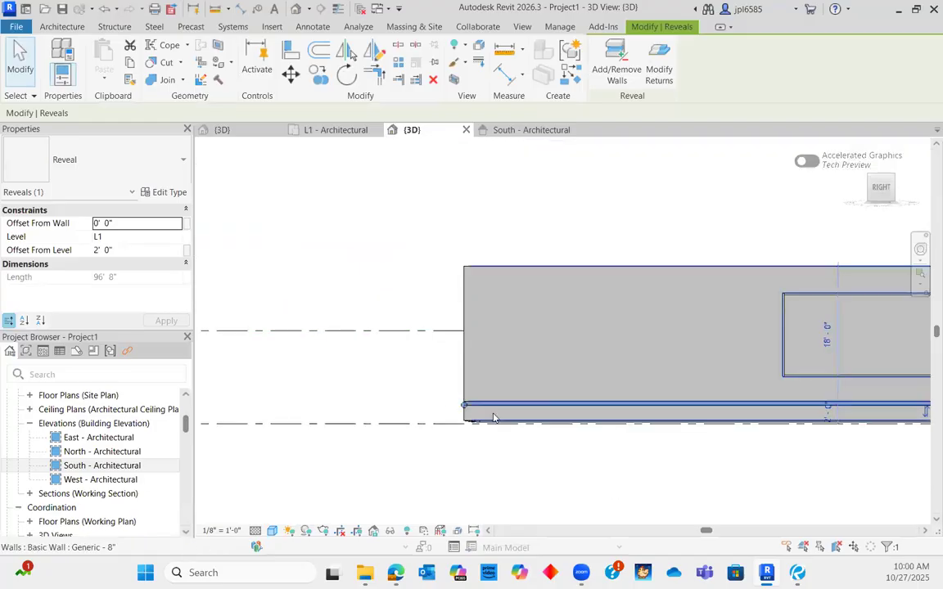
{"action": "left_click", "coordinate": [883, 196]}
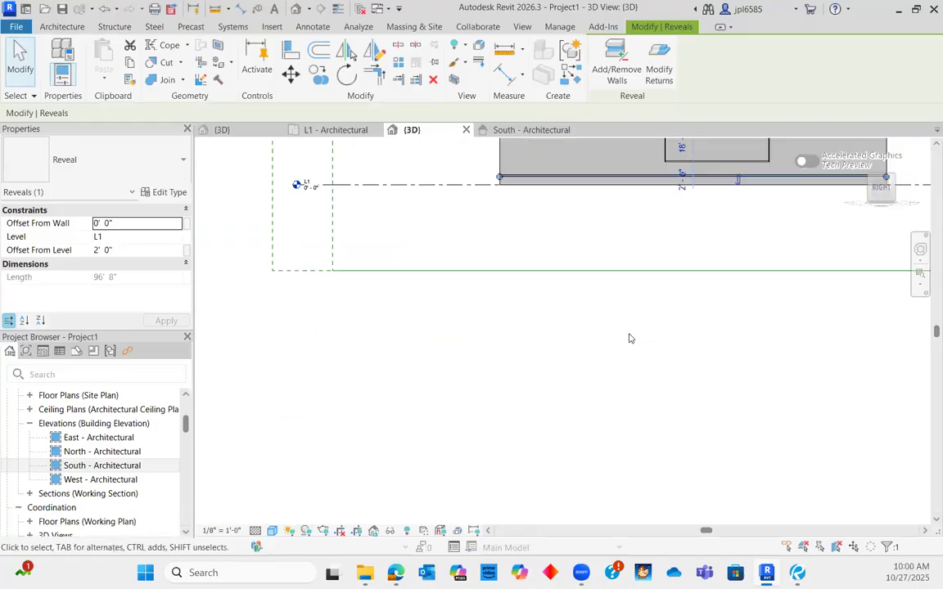
{"action": "scroll", "coordinate": [431, 332], "scroll_direction": "up", "scroll_amount": 3}
{"action": "scroll", "coordinate": [427, 305], "scroll_direction": "down", "scroll_amount": 2}
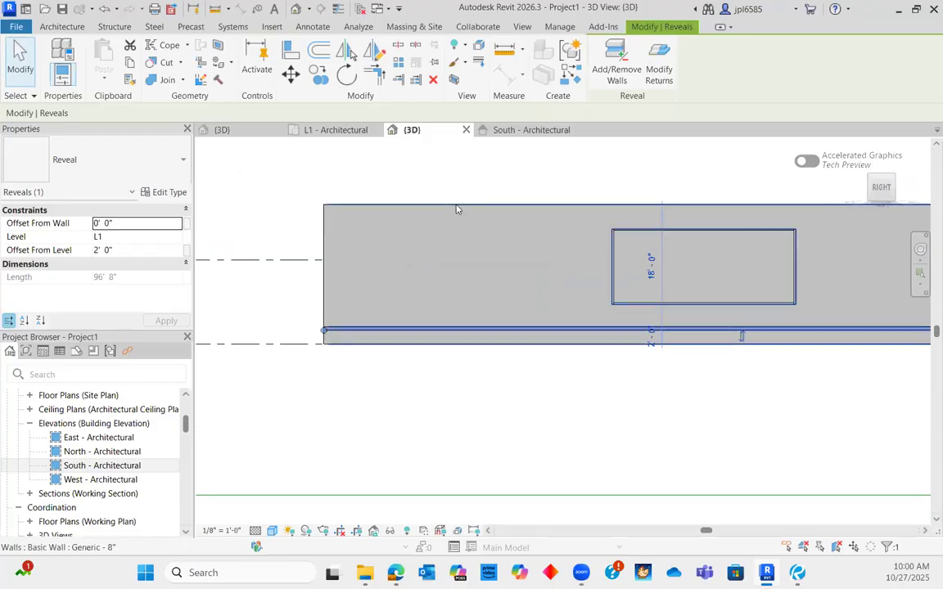
{"action": "left_click", "coordinate": [617, 69]}
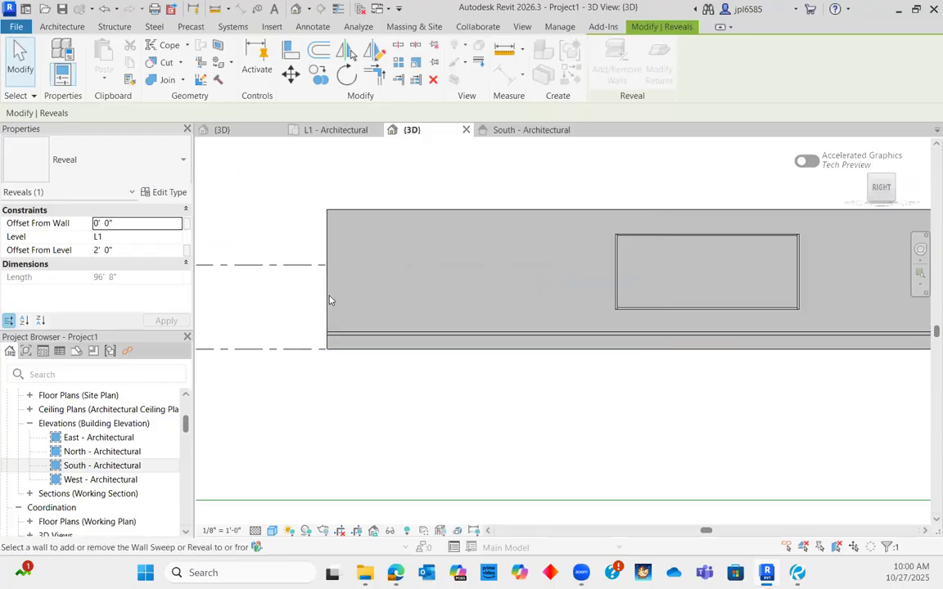
{"action": "key", "text": "Escape"}
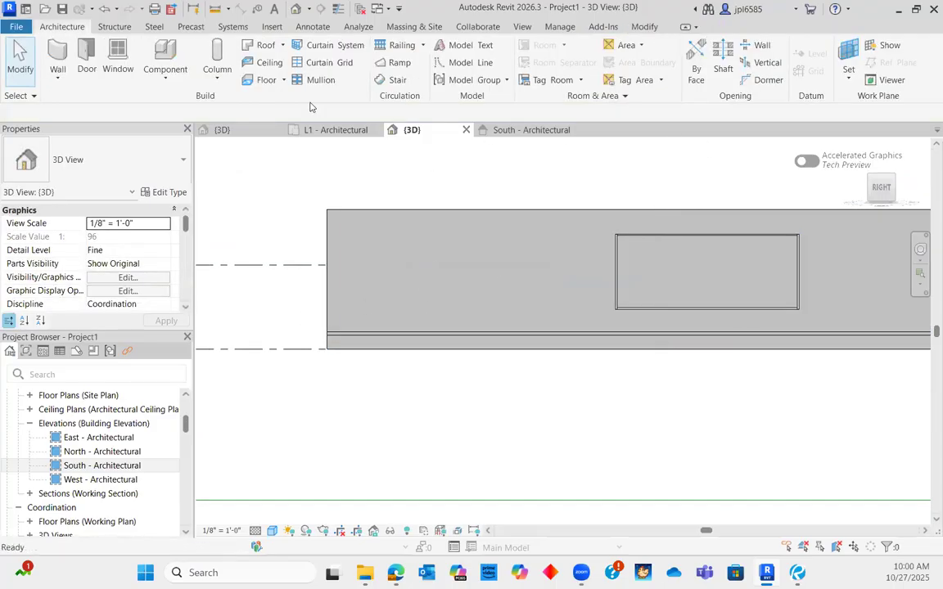
Place a second horizontal reveal along the same wall, meeting the window opening a little above its sill.
{"action": "left_click", "coordinate": [57, 75]}
{"action": "left_click", "coordinate": [92, 217]}
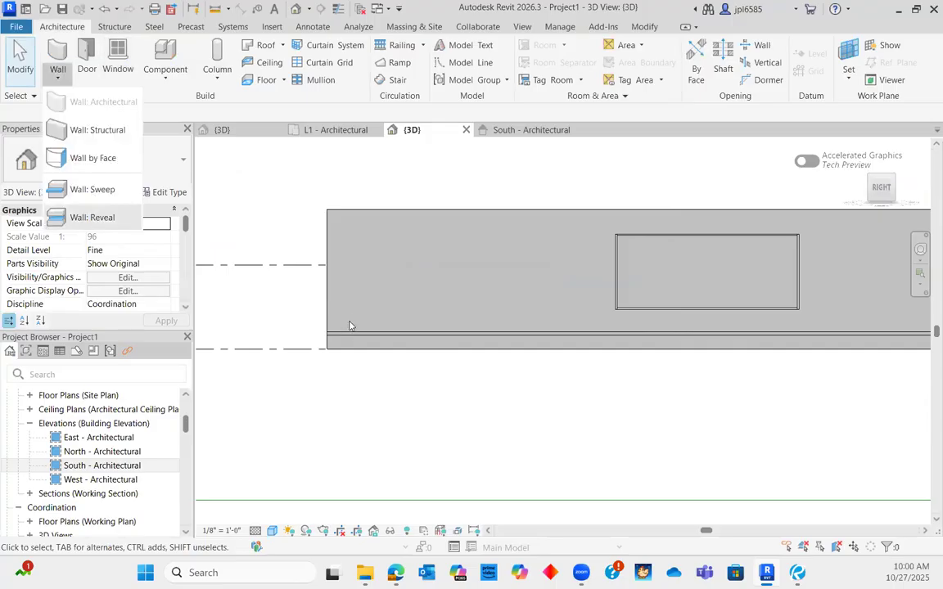
{"action": "left_click", "coordinate": [344, 305]}
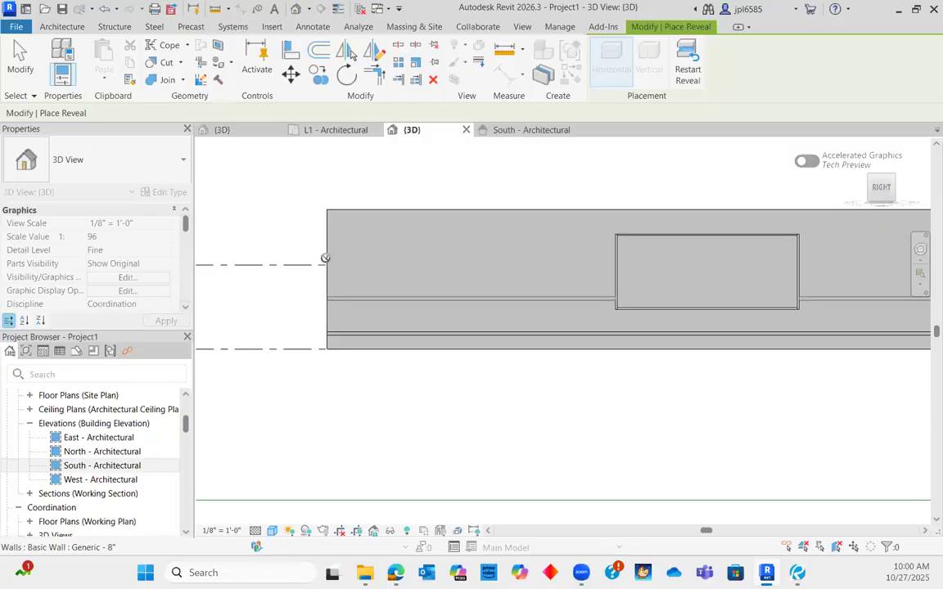
{"action": "key", "text": "m"}
{"action": "key", "text": "u"}
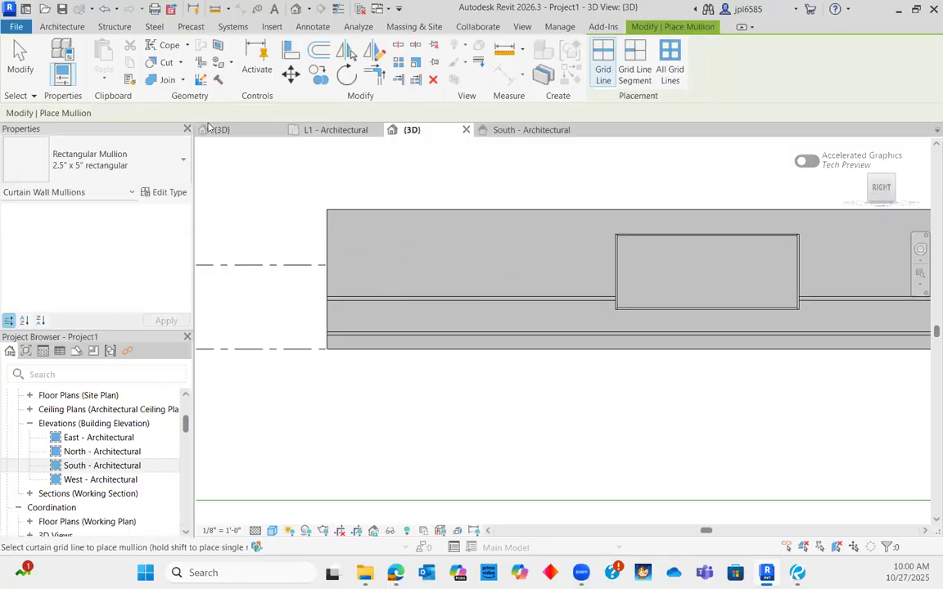
{"action": "key", "text": "Escape"}
{"action": "key", "text": "Escape"}
Place a third horizontal reveal along the wall, aligned with the head of the window opening.
{"action": "left_click", "coordinate": [58, 72]}
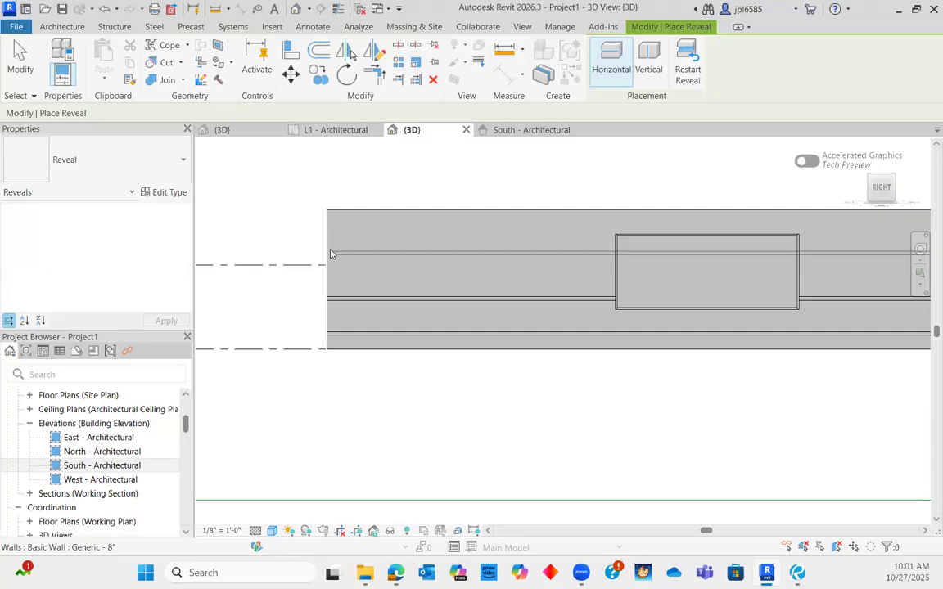
{"action": "scroll", "coordinate": [322, 239], "scroll_direction": "up", "scroll_amount": 3}
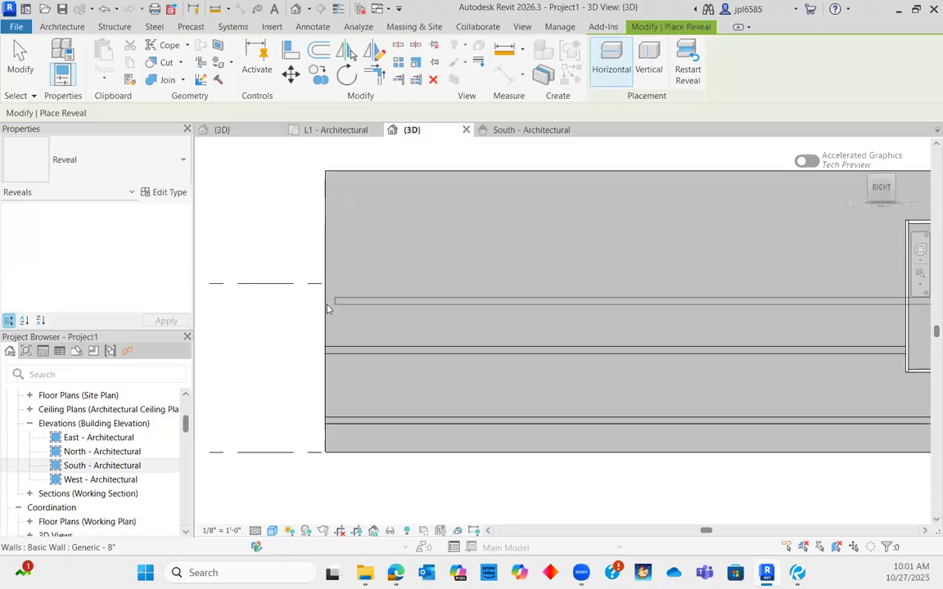
{"action": "left_click", "coordinate": [355, 219]}
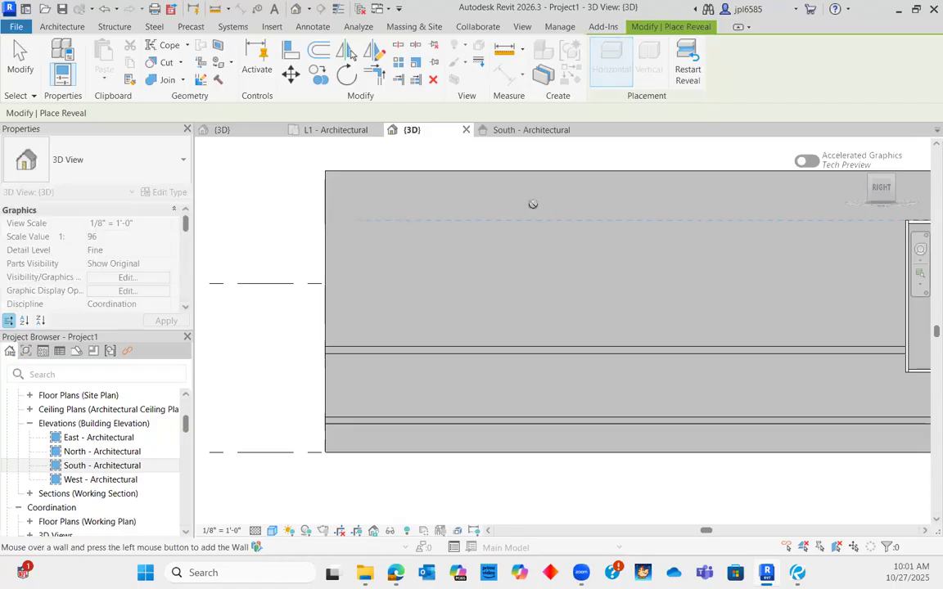
{"action": "key", "text": "Return"}
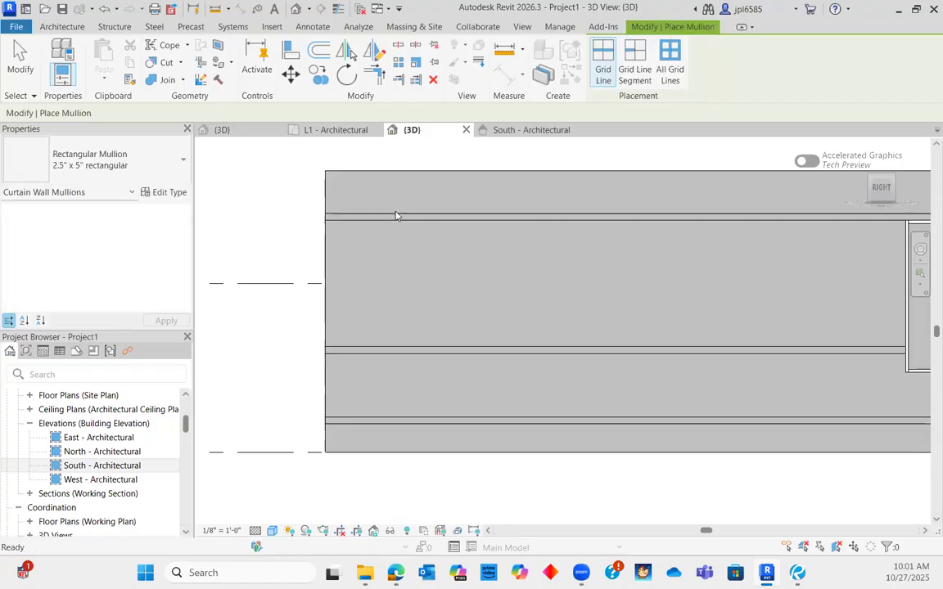
{"action": "key", "text": "Escape"}
Examine the three wall reveals in 3D around the window opening and at the wall ends.
{"action": "scroll", "coordinate": [374, 235], "scroll_direction": "down", "scroll_amount": 3}
{"action": "middle_click_drag", "start_coordinate": [490, 342], "coordinate": [739, 403], "text": "shift"}
{"action": "middle_click_drag", "start_coordinate": [780, 449], "coordinate": [703, 427]}
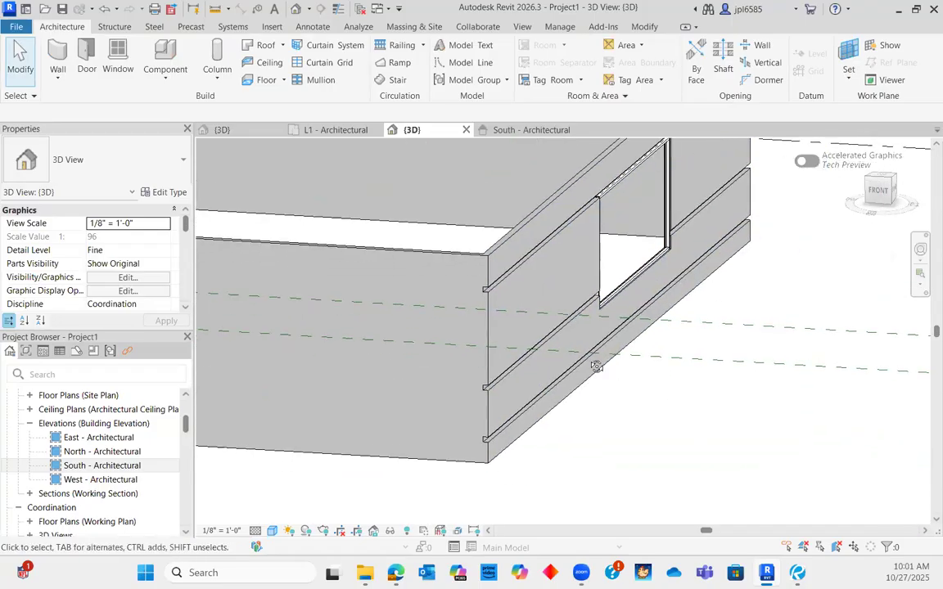
{"action": "middle_click_drag", "start_coordinate": [596, 366], "coordinate": [546, 228], "text": "shift"}
{"action": "middle_click_drag", "start_coordinate": [547, 286], "coordinate": [445, 303], "text": "shift"}
{"action": "scroll", "coordinate": [447, 302], "scroll_direction": "down", "scroll_amount": 2}
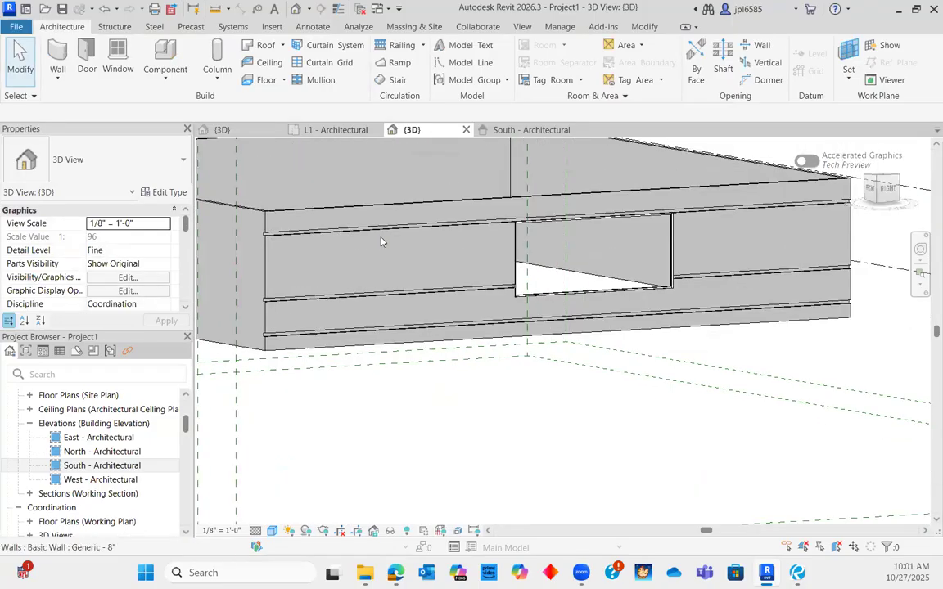
{"action": "left_click", "coordinate": [768, 206]}
{"action": "left_click", "coordinate": [886, 290]}
{"action": "scroll", "coordinate": [862, 326], "scroll_direction": "down", "scroll_amount": 2}
{"action": "middle_click_drag", "start_coordinate": [780, 381], "coordinate": [688, 331], "text": "shift"}
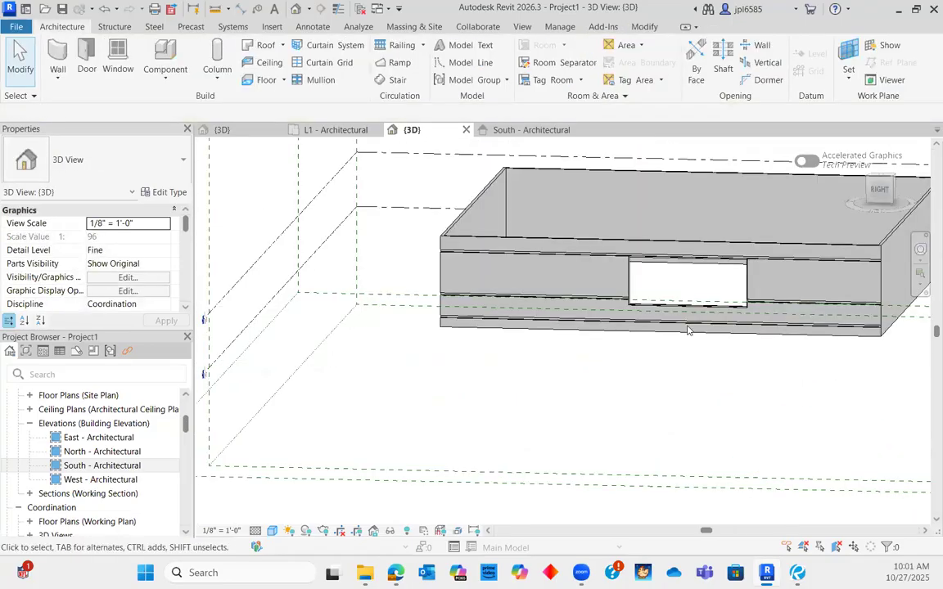
{"action": "scroll", "coordinate": [686, 313], "scroll_direction": "up", "scroll_amount": 2}
Place a horizontal Cornice wall sweep directly below the window opening's sill, about 5' 2" above L1, in a squared right-side 3D view.
{"action": "left_click", "coordinate": [887, 194]}
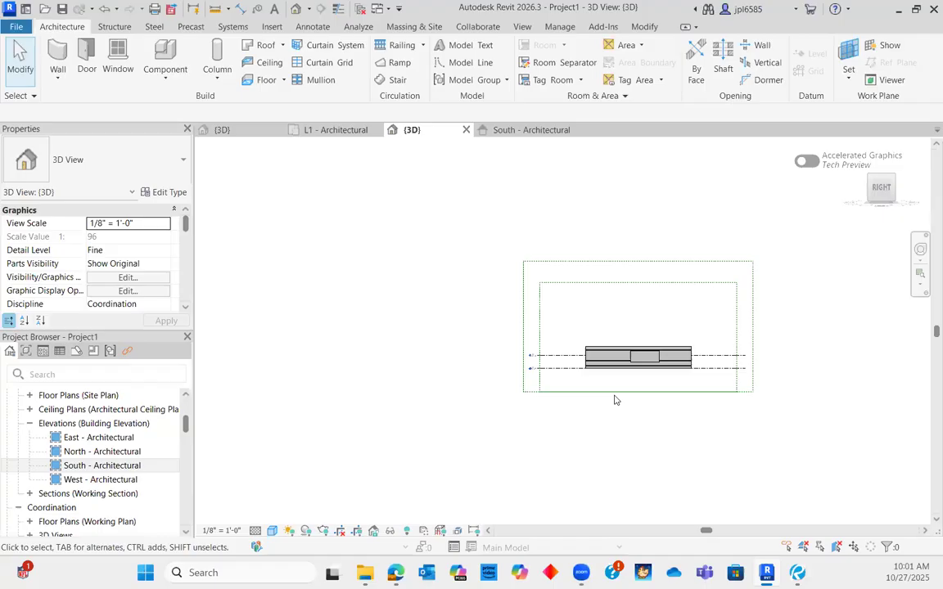
{"action": "scroll", "coordinate": [565, 393], "scroll_direction": "up", "scroll_amount": 3}
{"action": "scroll", "coordinate": [516, 381], "scroll_direction": "up", "scroll_amount": 2}
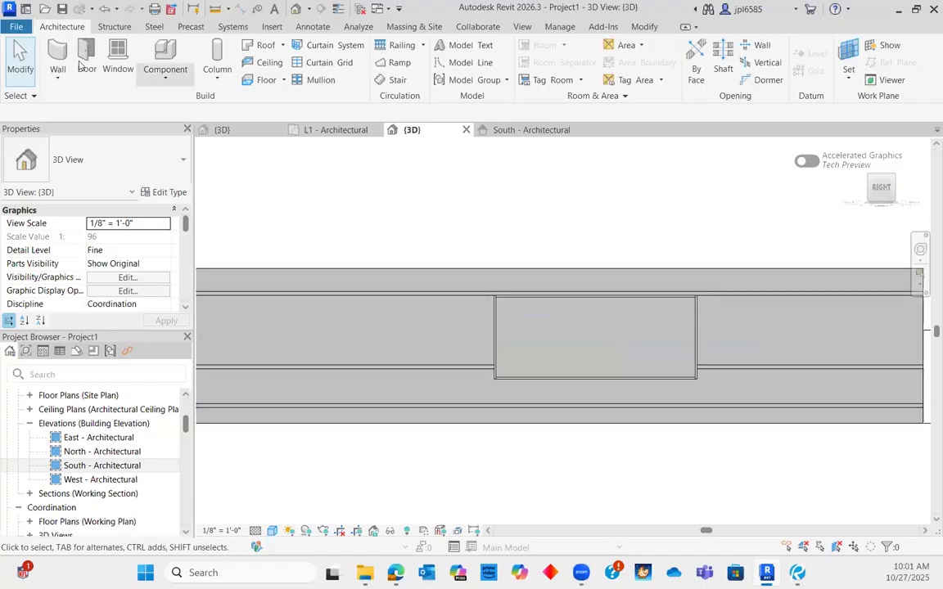
{"action": "left_click", "coordinate": [59, 79]}
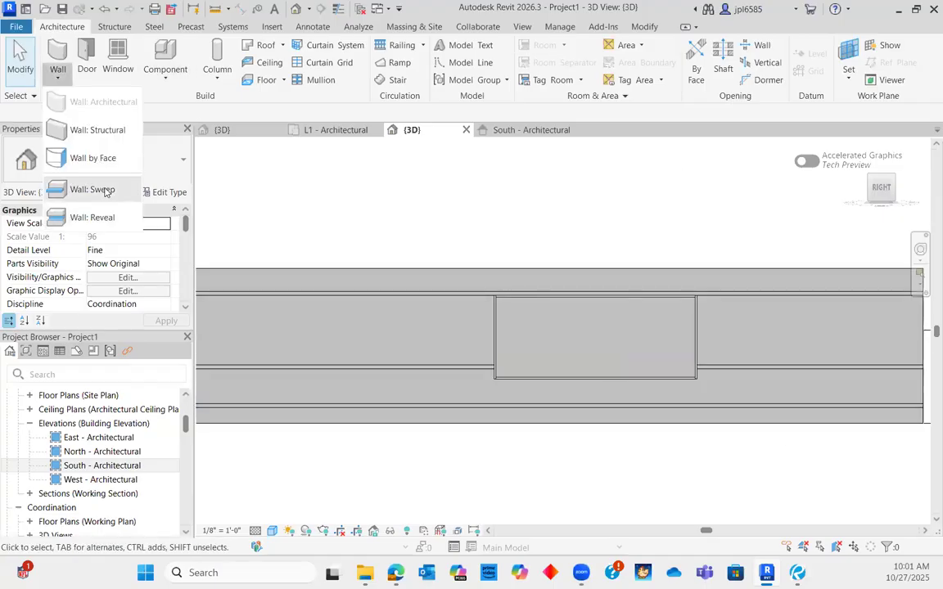
{"action": "left_click", "coordinate": [96, 188]}
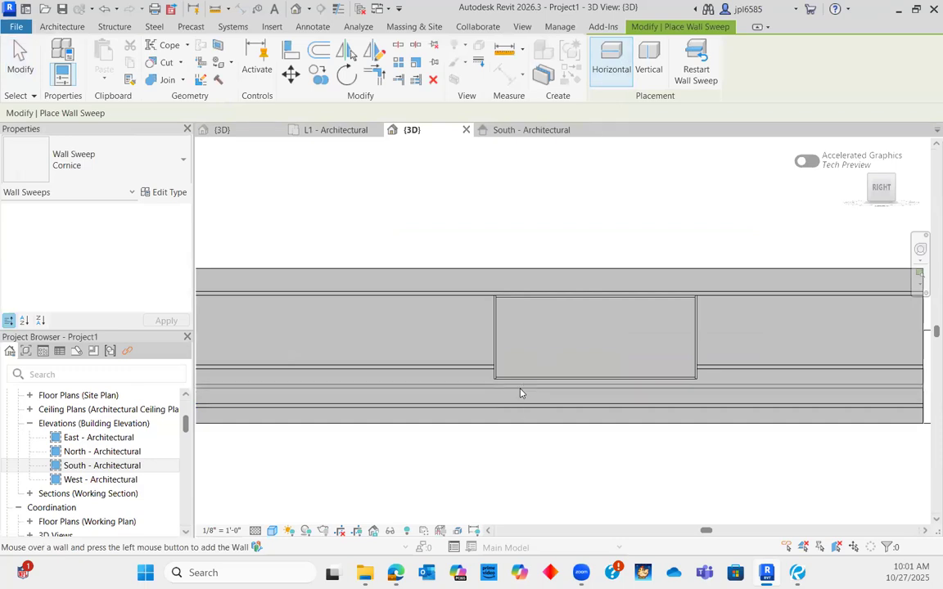
{"action": "scroll", "coordinate": [526, 393], "scroll_direction": "up", "scroll_amount": 1}
{"action": "scroll", "coordinate": [526, 393], "scroll_direction": "up", "scroll_amount": 2}
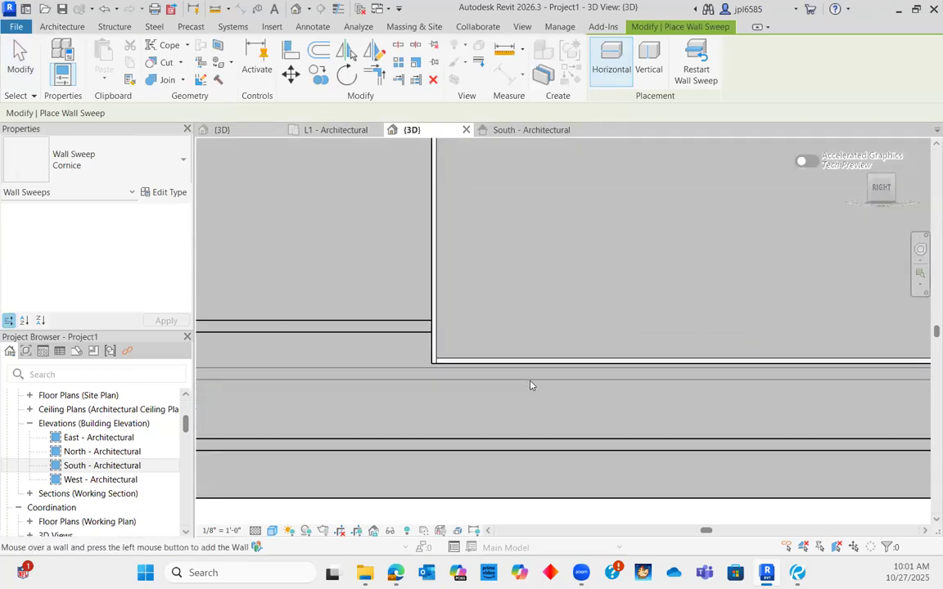
{"action": "scroll", "coordinate": [534, 378], "scroll_direction": "up", "scroll_amount": 3}
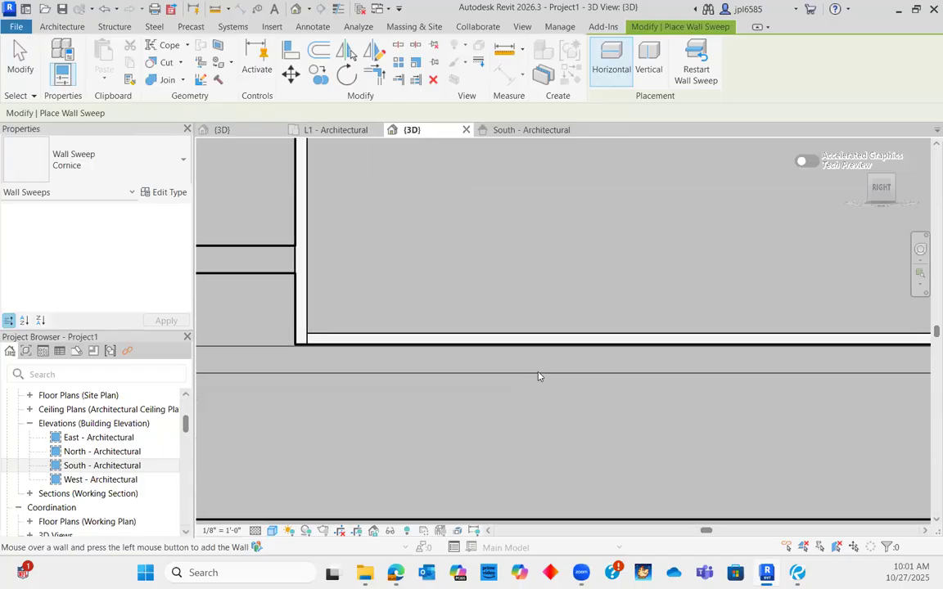
{"action": "left_click", "coordinate": [538, 378]}
{"action": "scroll", "coordinate": [667, 326], "scroll_direction": "down", "scroll_amount": 5}
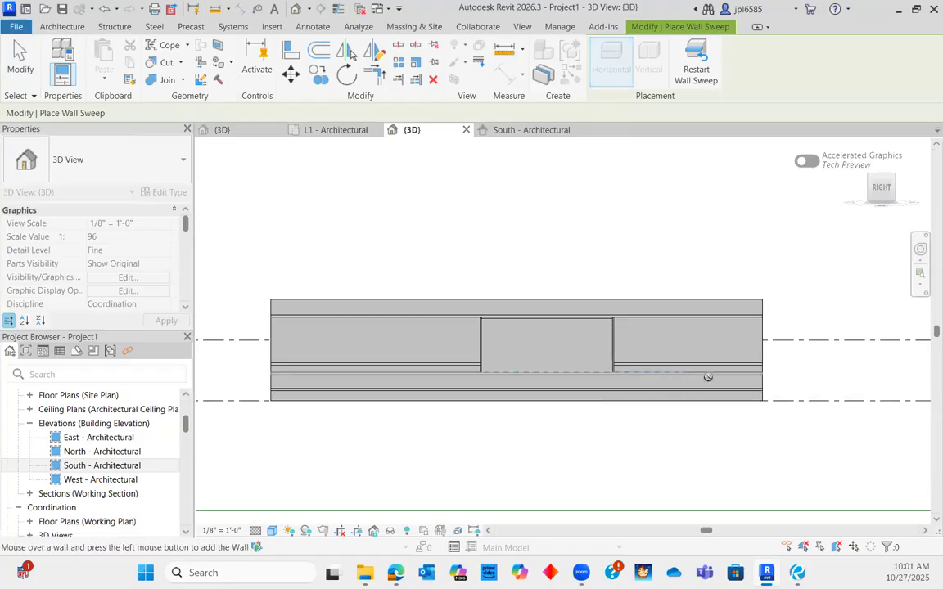
{"action": "key", "text": "Escape"}
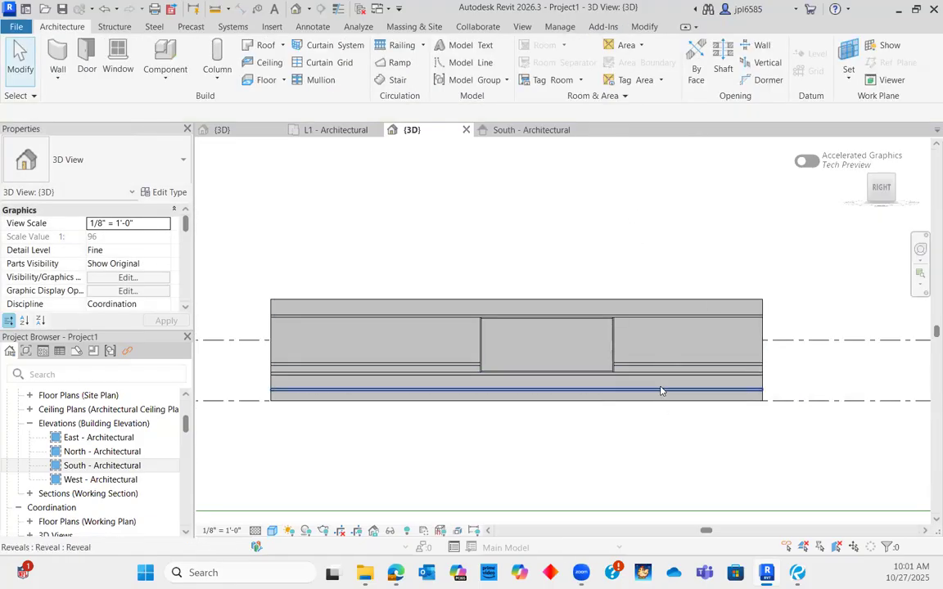
Shorten both ends of the Cornice sweep to the side edges of the window opening so it forms a sill, about 26' 2 3/8" long.
{"action": "left_click", "coordinate": [438, 384]}
{"action": "scroll", "coordinate": [261, 369], "scroll_direction": "up", "scroll_amount": 3}
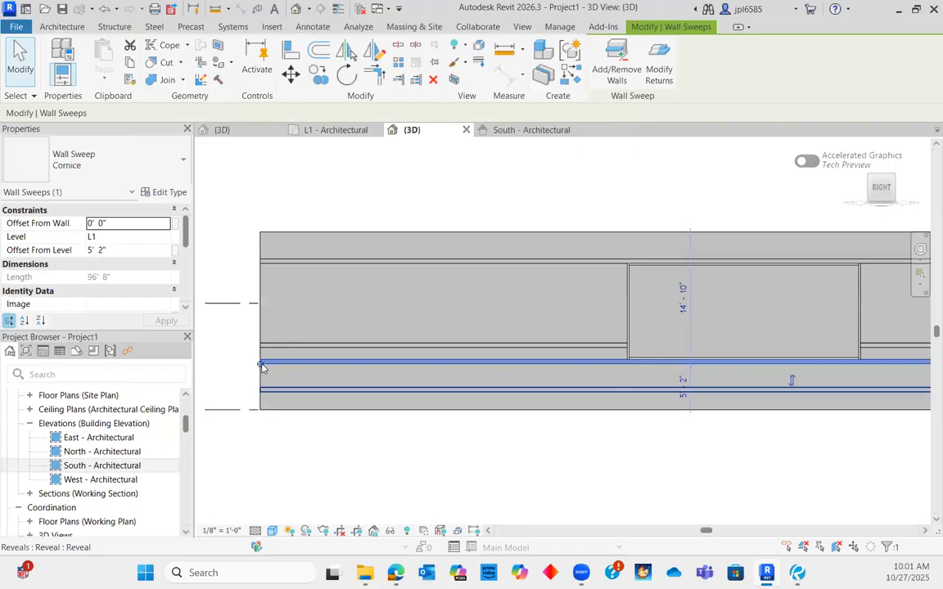
{"action": "left_click_drag", "start_coordinate": [261, 367], "coordinate": [627, 373]}
{"action": "scroll", "coordinate": [663, 458], "scroll_direction": "down", "scroll_amount": 1}
{"action": "middle_click_drag", "start_coordinate": [775, 435], "coordinate": [623, 425]}
{"action": "left_click_drag", "start_coordinate": [836, 378], "coordinate": [642, 379]}
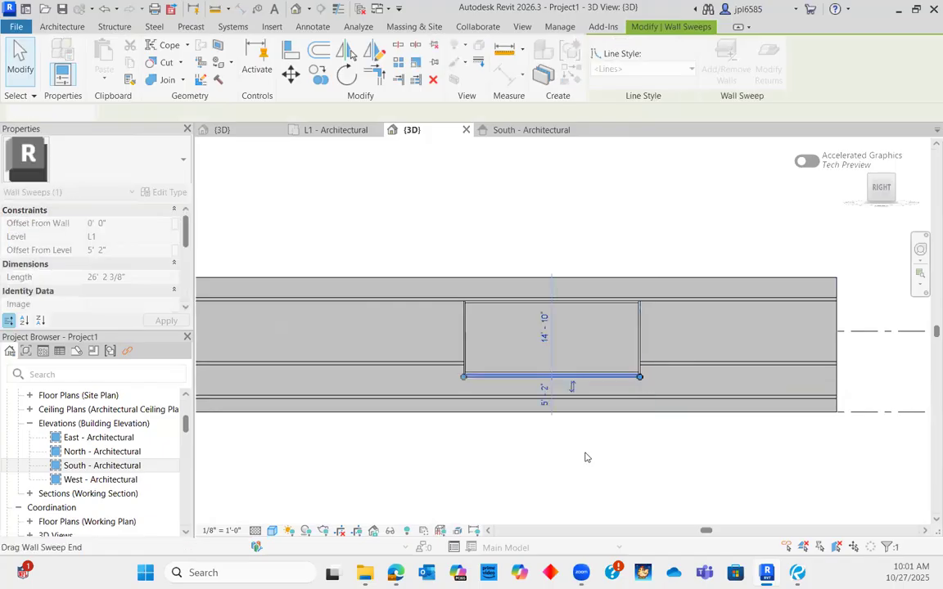
{"action": "key", "text": "Escape"}
Examine the sill sweep below the window opening in an angled 3D view, including its selected extents.
{"action": "scroll", "coordinate": [479, 320], "scroll_direction": "up", "scroll_amount": 3}
{"action": "scroll", "coordinate": [511, 348], "scroll_direction": "down", "scroll_amount": 3}
{"action": "middle_click_drag", "start_coordinate": [811, 361], "coordinate": [942, 360], "text": "shift"}
{"action": "scroll", "coordinate": [591, 377], "scroll_direction": "up", "scroll_amount": 3}
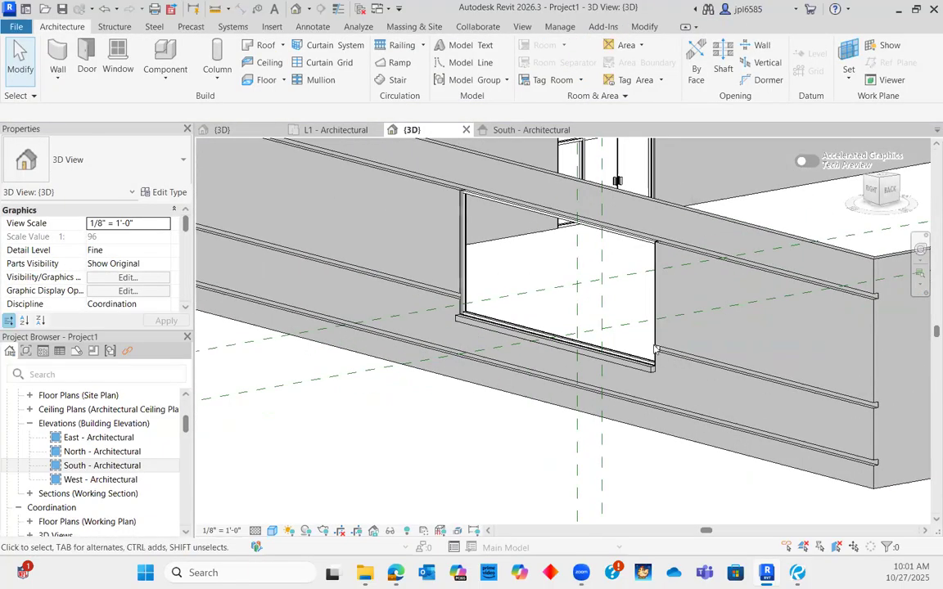
{"action": "left_click", "coordinate": [557, 348]}
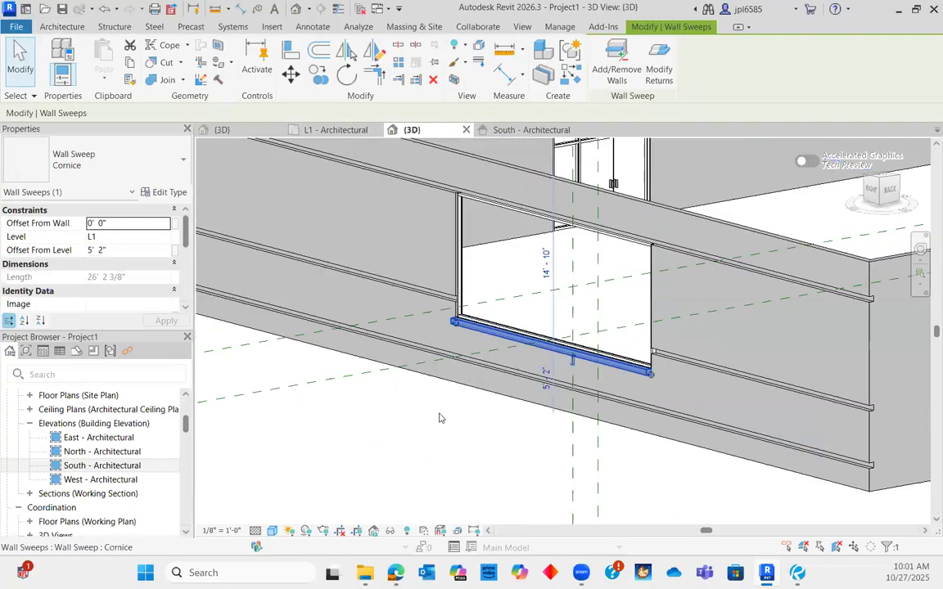
{"action": "left_click", "coordinate": [439, 418]}
{"action": "scroll", "coordinate": [541, 366], "scroll_direction": "down", "scroll_amount": 2}
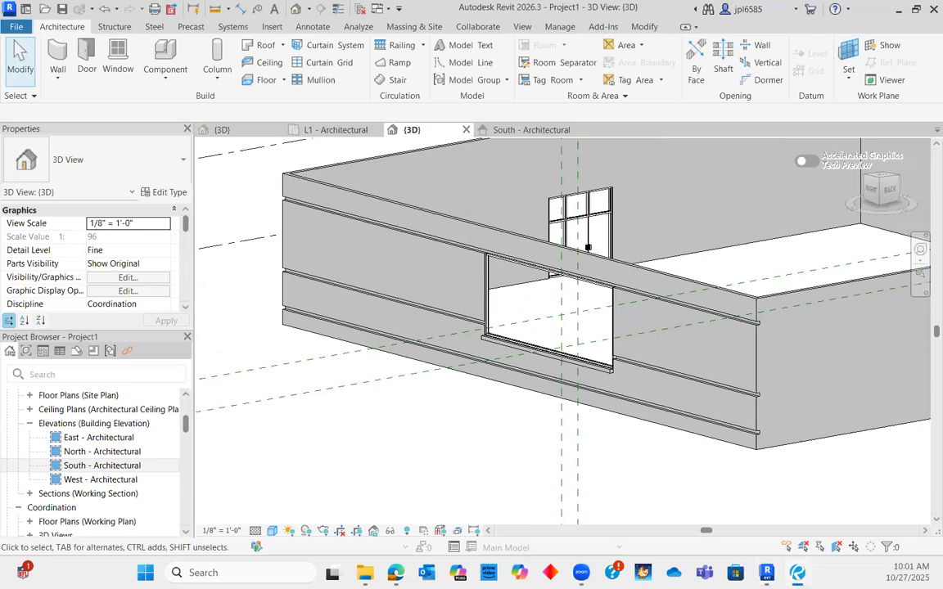
Review the available profiles and wall subcategories in the sill sweep's Cornice type properties, keeping the current settings.
{"action": "left_click", "coordinate": [501, 347]}
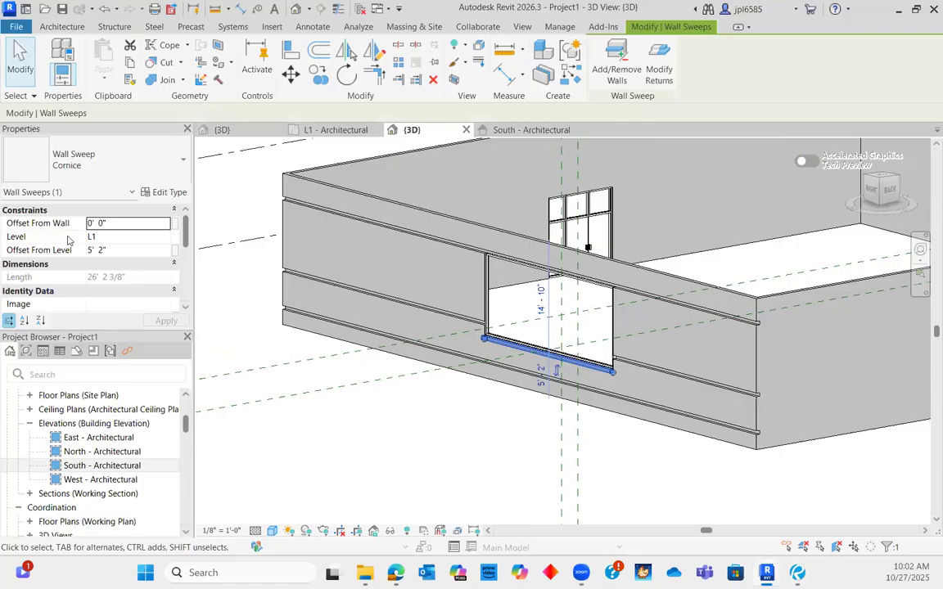
{"action": "left_click", "coordinate": [158, 194]}
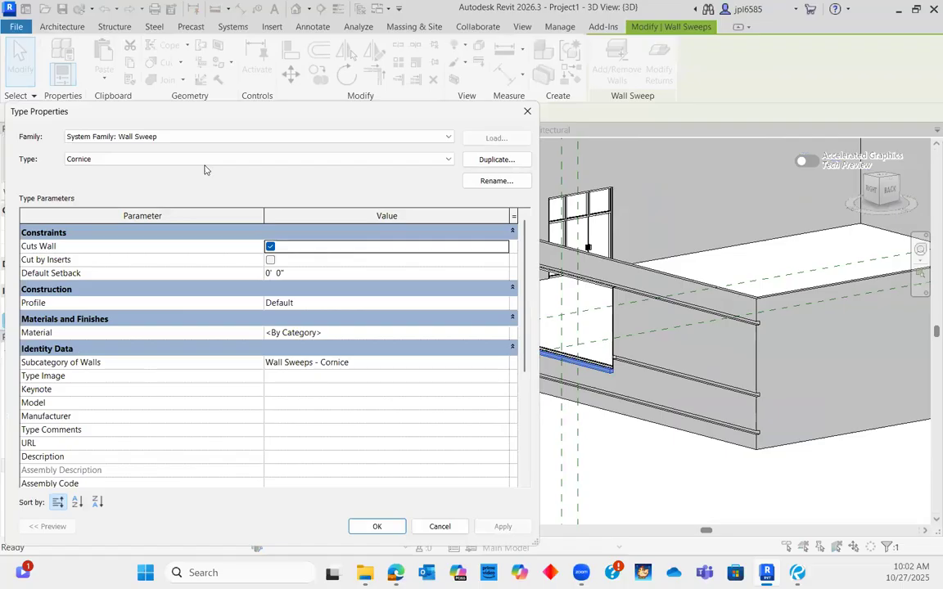
{"action": "left_click", "coordinate": [230, 165]}
{"action": "left_click", "coordinate": [227, 172]}
{"action": "left_click", "coordinate": [501, 304]}
{"action": "scroll", "coordinate": [356, 346], "scroll_direction": "down", "scroll_amount": 5}
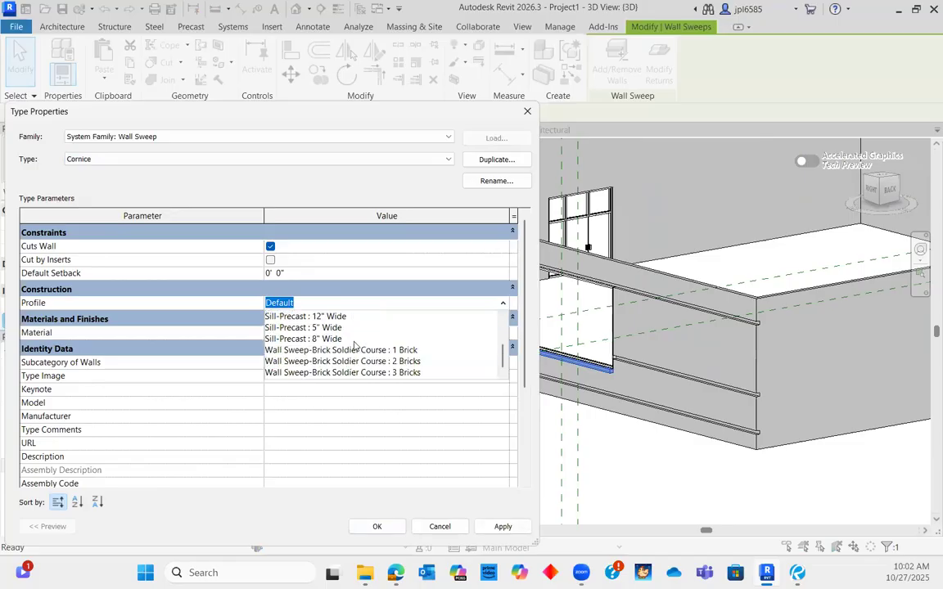
{"action": "scroll", "coordinate": [356, 346], "scroll_direction": "up", "scroll_amount": 5}
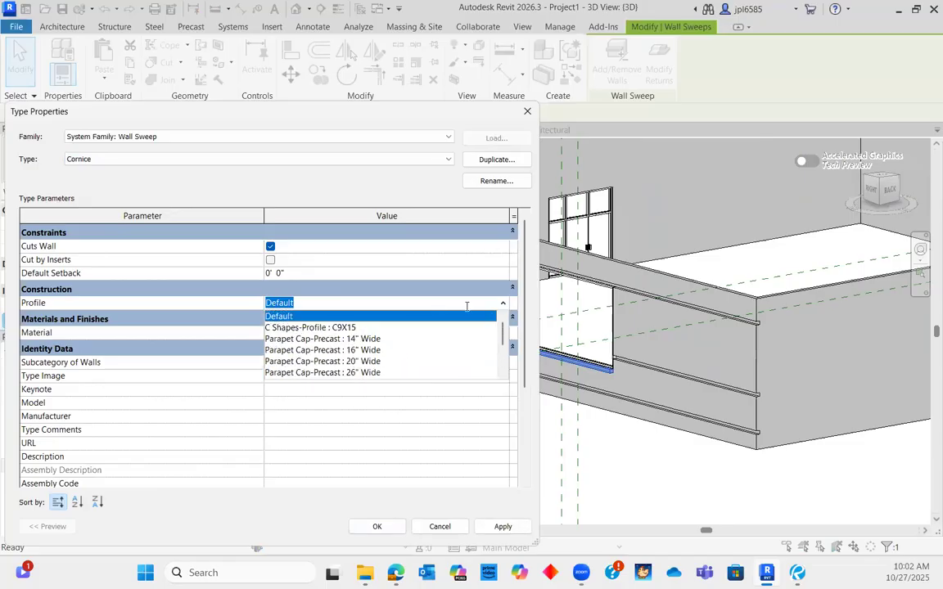
{"action": "left_click", "coordinate": [502, 306]}
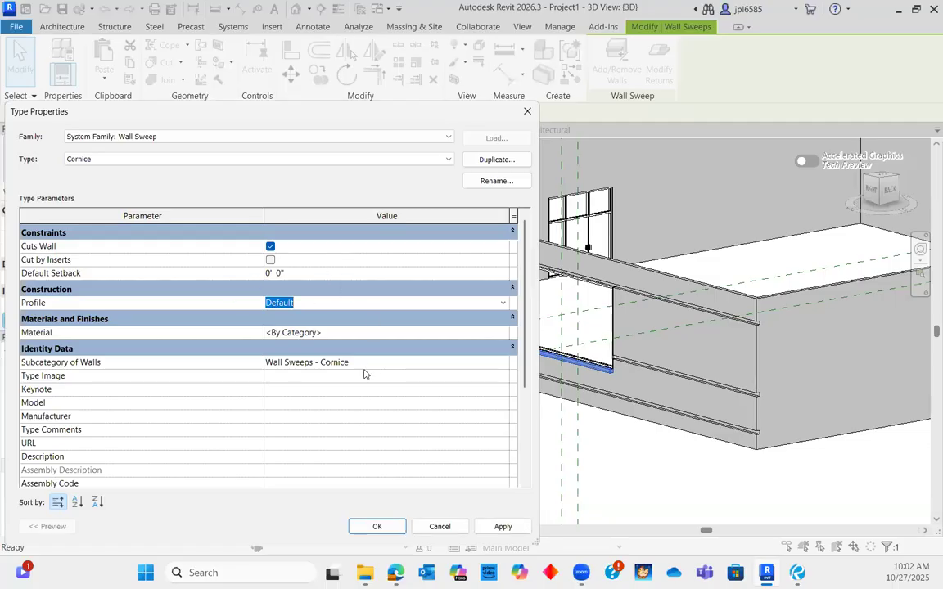
{"action": "left_click", "coordinate": [501, 365]}
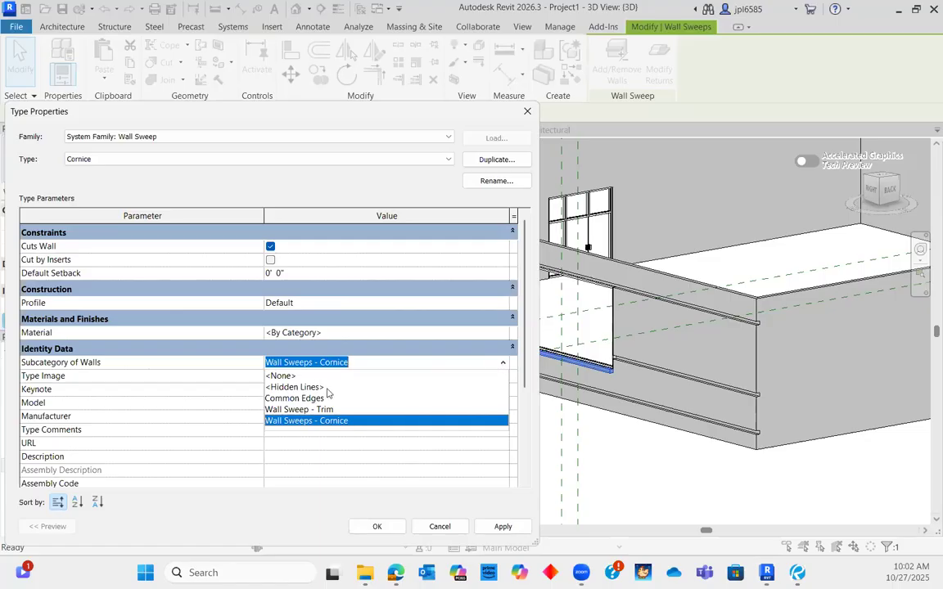
{"action": "left_click", "coordinate": [444, 345]}
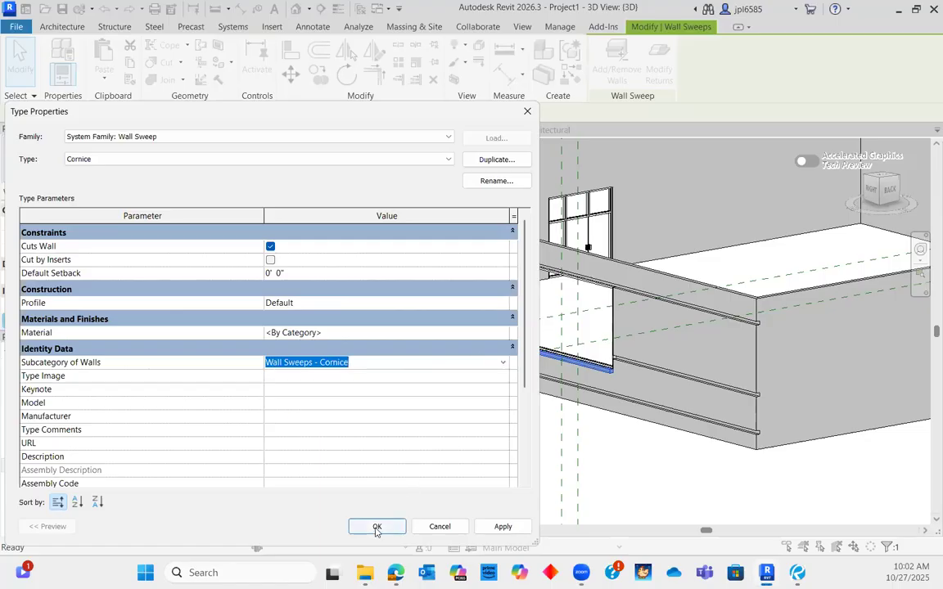
{"action": "left_click", "coordinate": [377, 527]}
{"action": "left_click", "coordinate": [463, 427]}
{"action": "scroll", "coordinate": [490, 307], "scroll_direction": "up", "scroll_amount": 3}
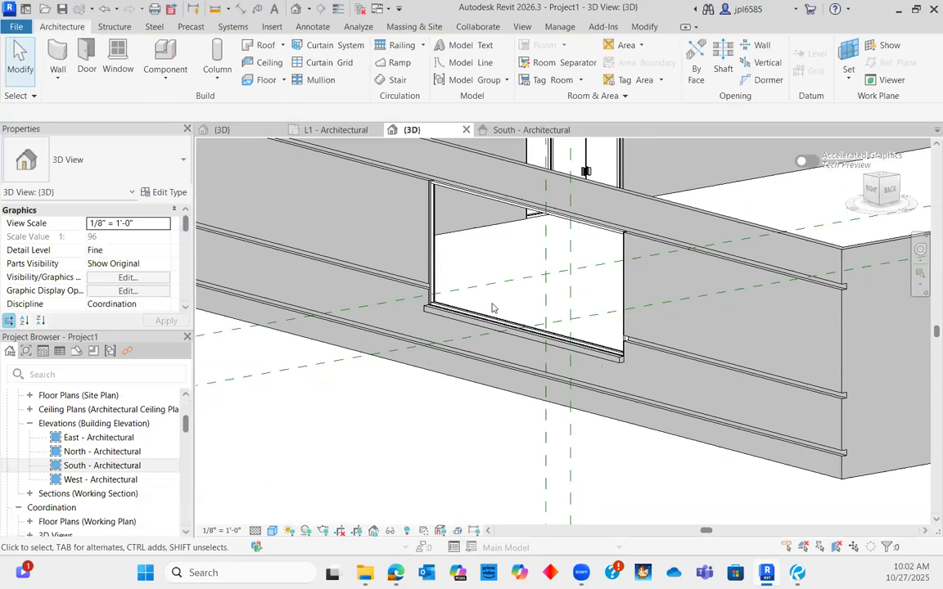
{"action": "scroll", "coordinate": [480, 353], "scroll_direction": "down", "scroll_amount": 4}
{"action": "middle_click_drag", "start_coordinate": [572, 354], "coordinate": [512, 354], "text": "shift"}
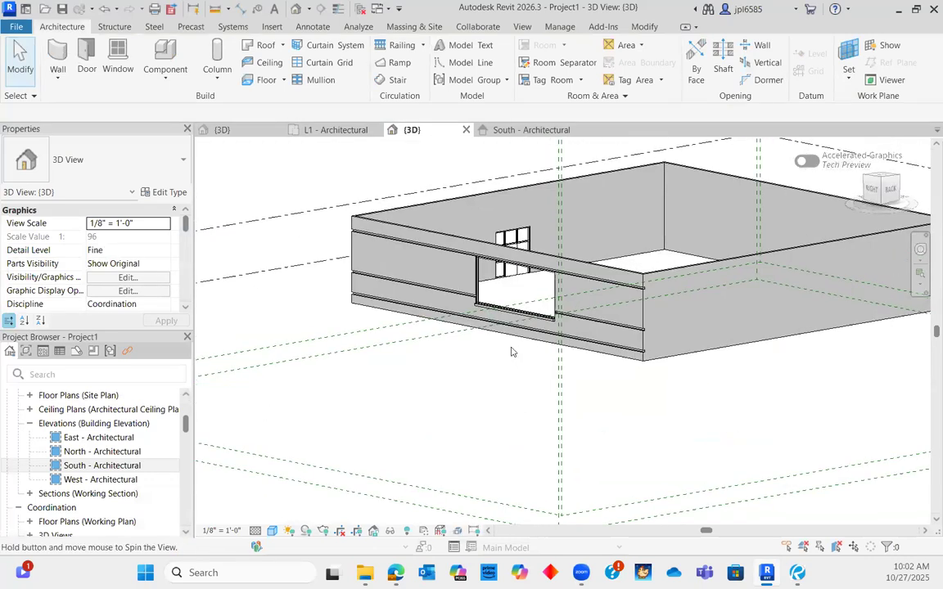
{"action": "scroll", "coordinate": [524, 288], "scroll_direction": "up", "scroll_amount": 3}
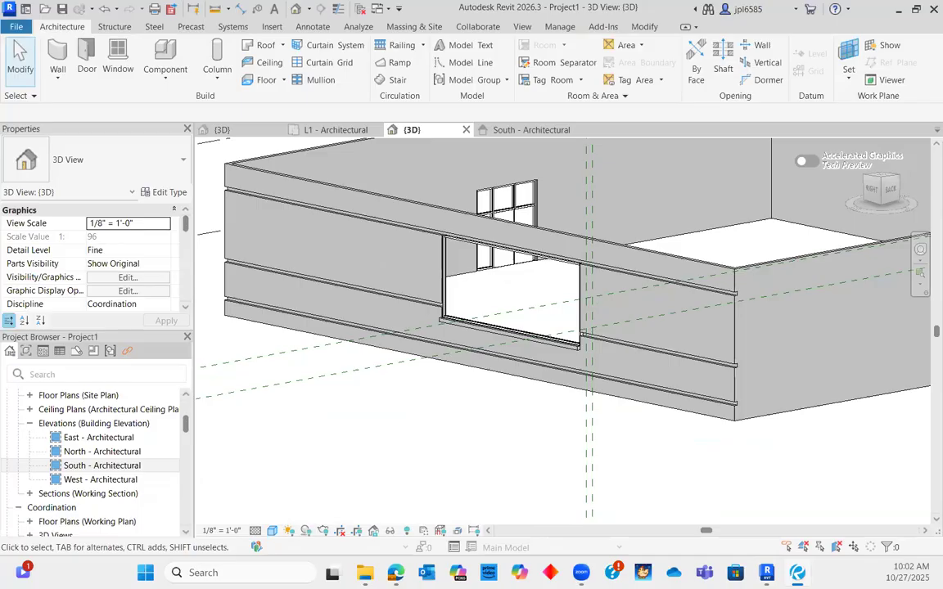
{"action": "scroll", "coordinate": [518, 420], "scroll_direction": "down", "scroll_amount": 2}
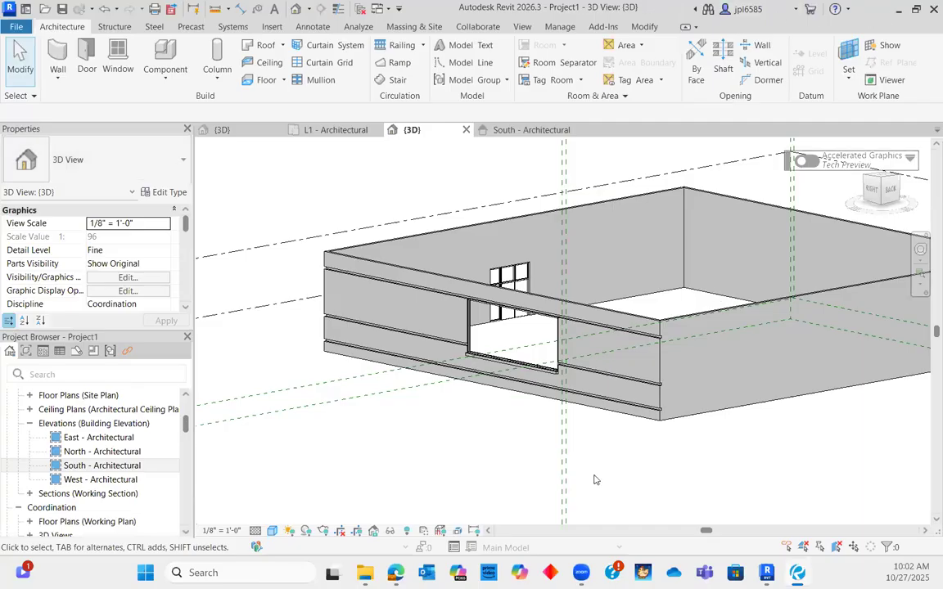
Switch to Microsoft Edge and examine the reference model image on the Steam Services Building: Assignment 2 page.
{"action": "left_click", "coordinate": [396, 573]}
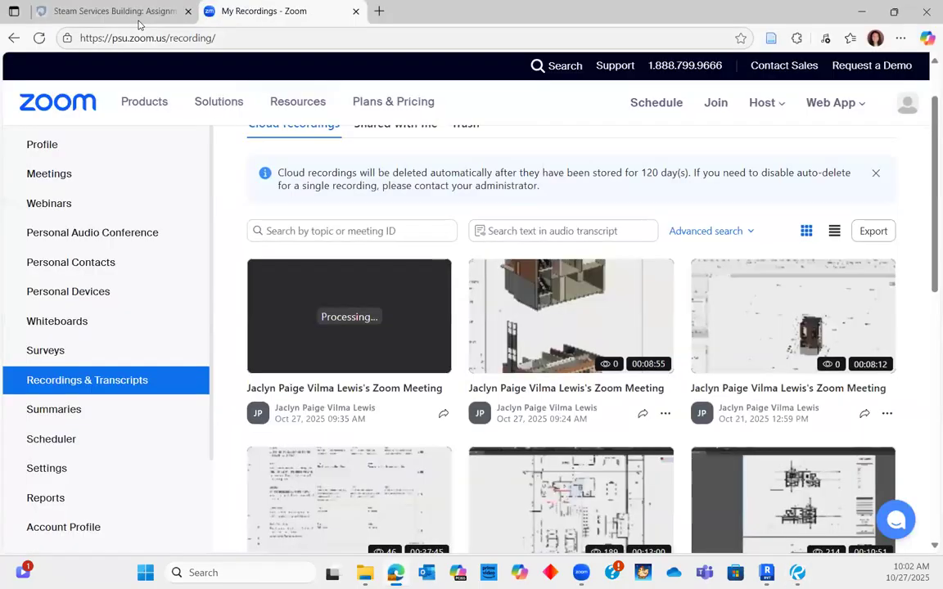
{"action": "left_click", "coordinate": [139, 18]}
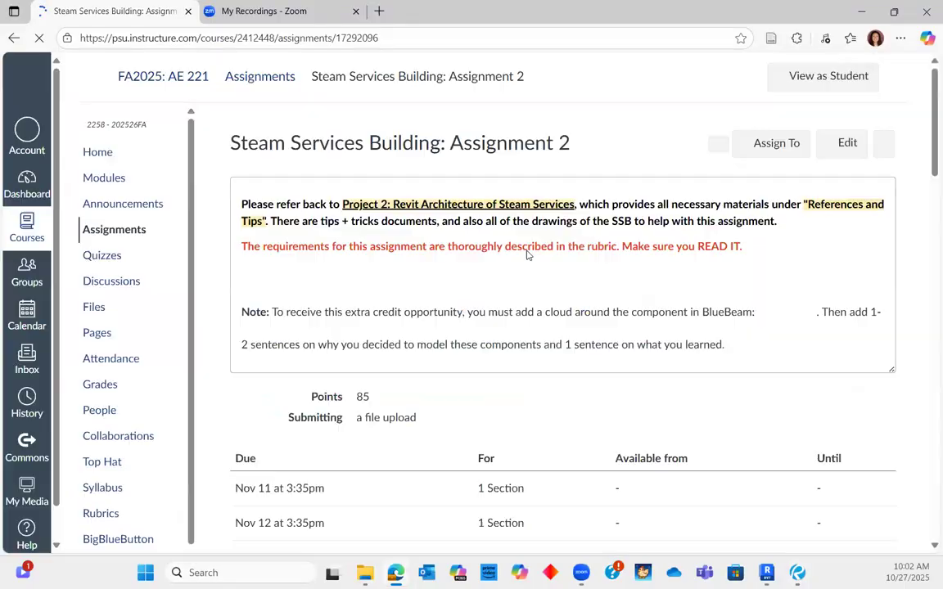
{"action": "scroll", "coordinate": [463, 267], "scroll_direction": "down", "scroll_amount": 7}
{"action": "scroll", "coordinate": [463, 267], "scroll_direction": "down", "scroll_amount": 5}
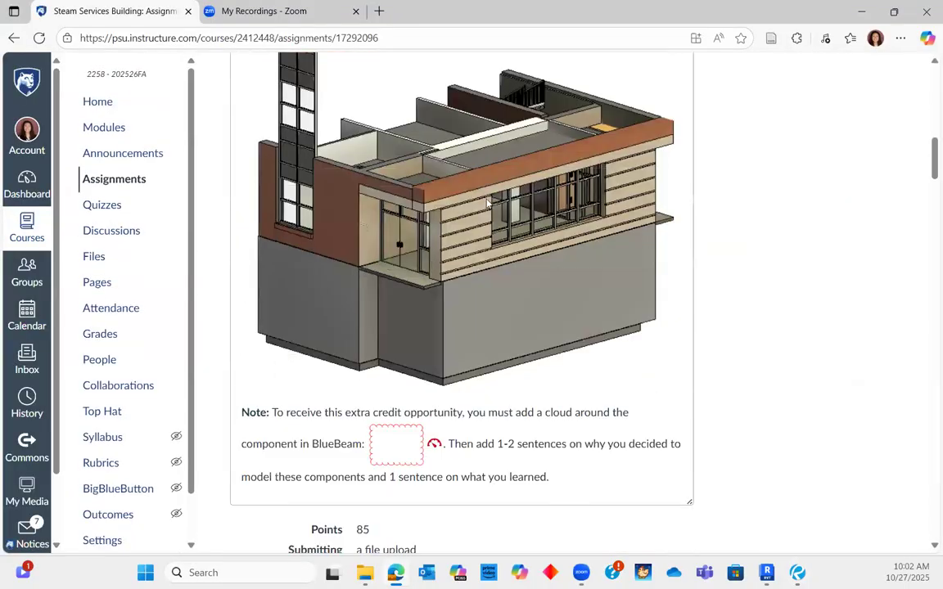
Read through the Assignment 2 rubric, from the model area and curtain wall criteria to the extra credit items and Revit file upload.
{"action": "scroll", "coordinate": [354, 357], "scroll_direction": "down", "scroll_amount": 15}
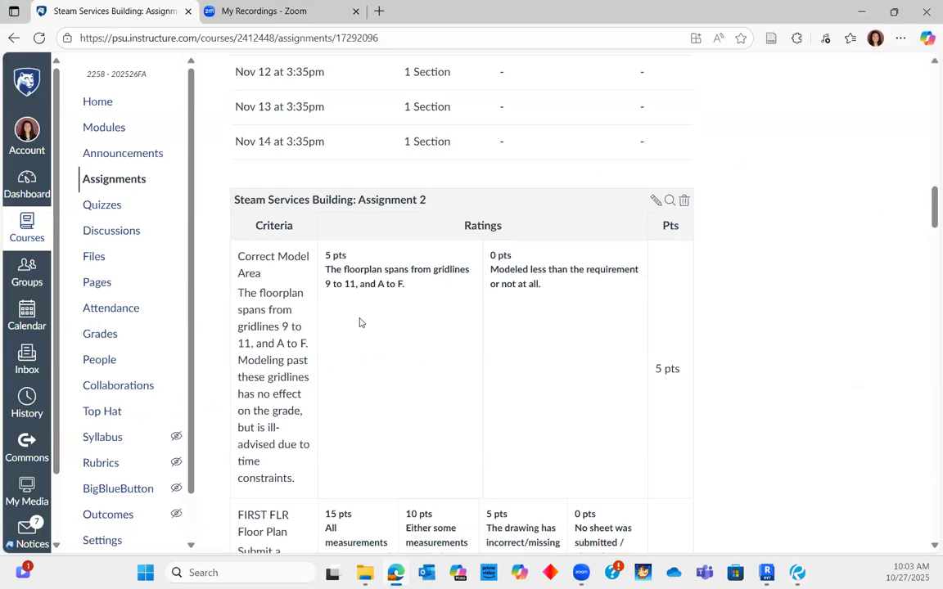
{"action": "scroll", "coordinate": [354, 357], "scroll_direction": "down", "scroll_amount": 15}
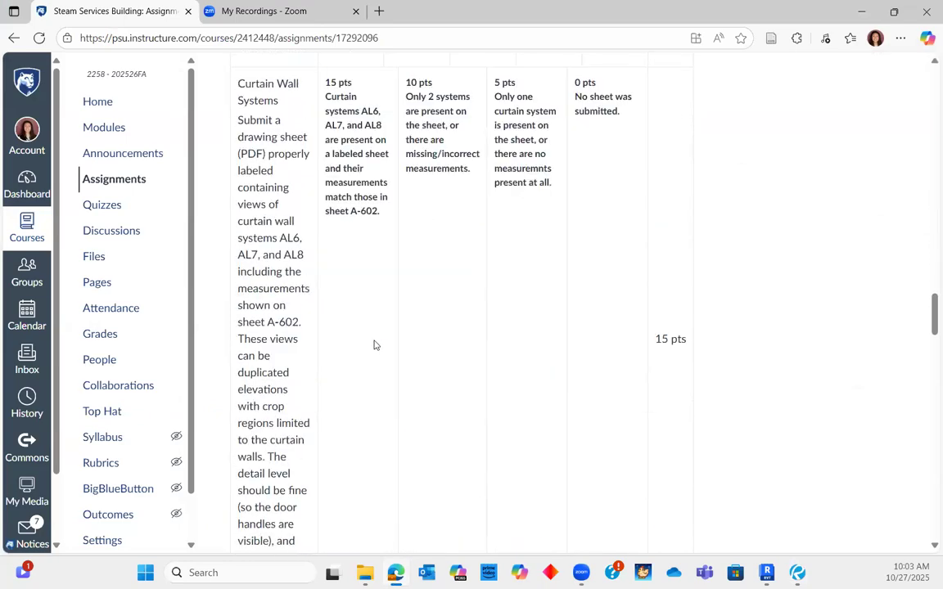
{"action": "scroll", "coordinate": [380, 342], "scroll_direction": "down", "scroll_amount": 10}
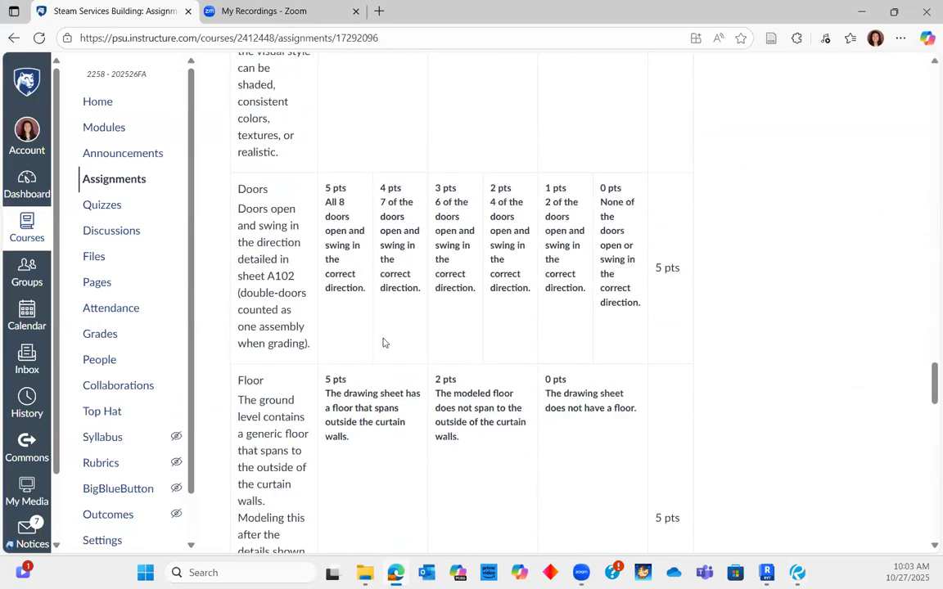
{"action": "scroll", "coordinate": [408, 327], "scroll_direction": "down", "scroll_amount": 5}
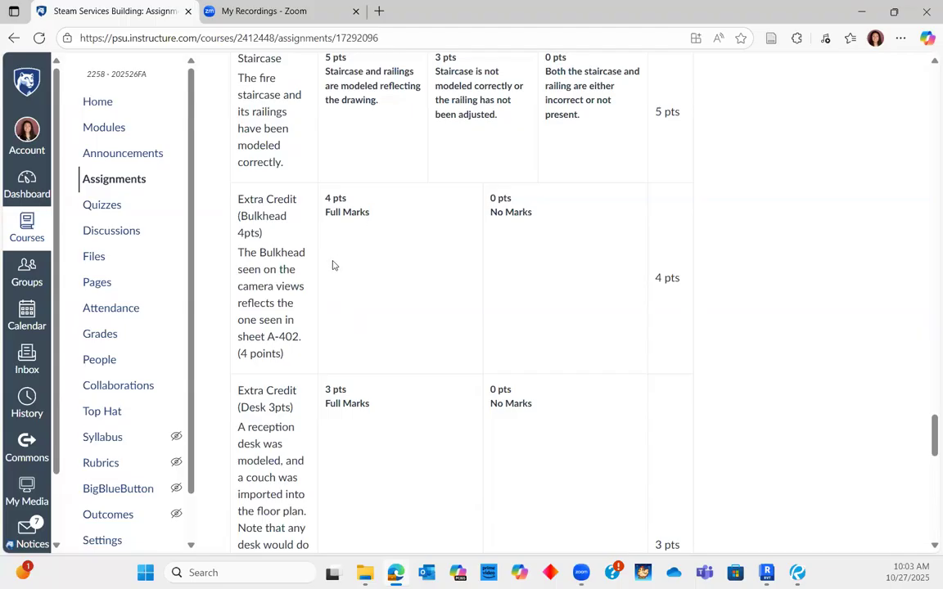
{"action": "scroll", "coordinate": [336, 265], "scroll_direction": "down", "scroll_amount": 3}
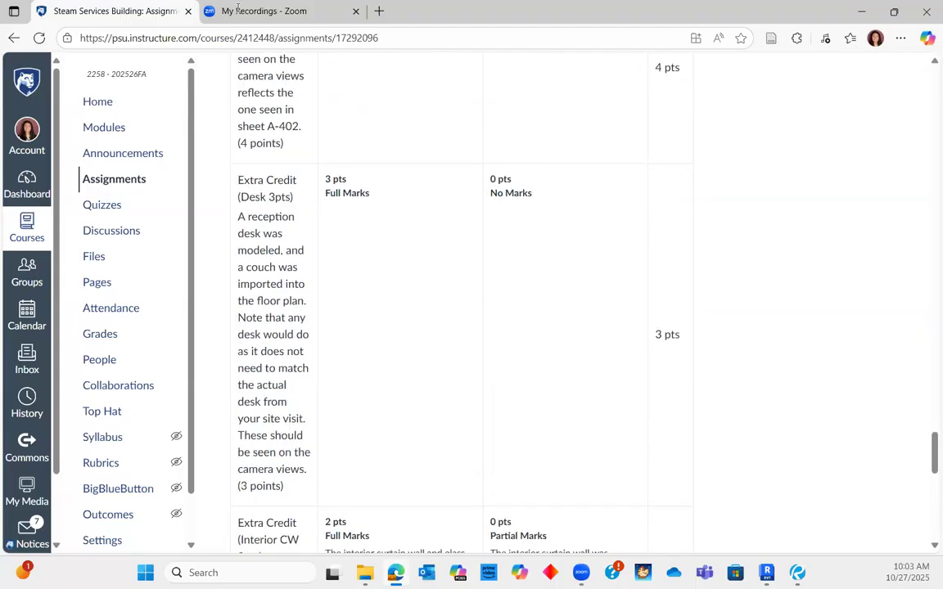
{"action": "scroll", "coordinate": [311, 219], "scroll_direction": "down", "scroll_amount": 5}
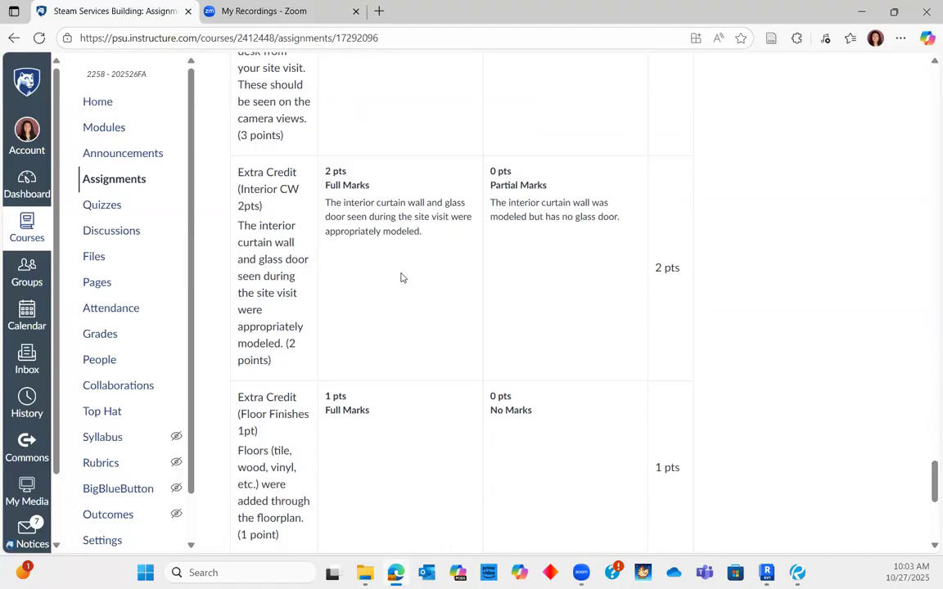
{"action": "scroll", "coordinate": [401, 278], "scroll_direction": "down", "scroll_amount": 2}
{"action": "scroll", "coordinate": [407, 256], "scroll_direction": "down", "scroll_amount": 3}
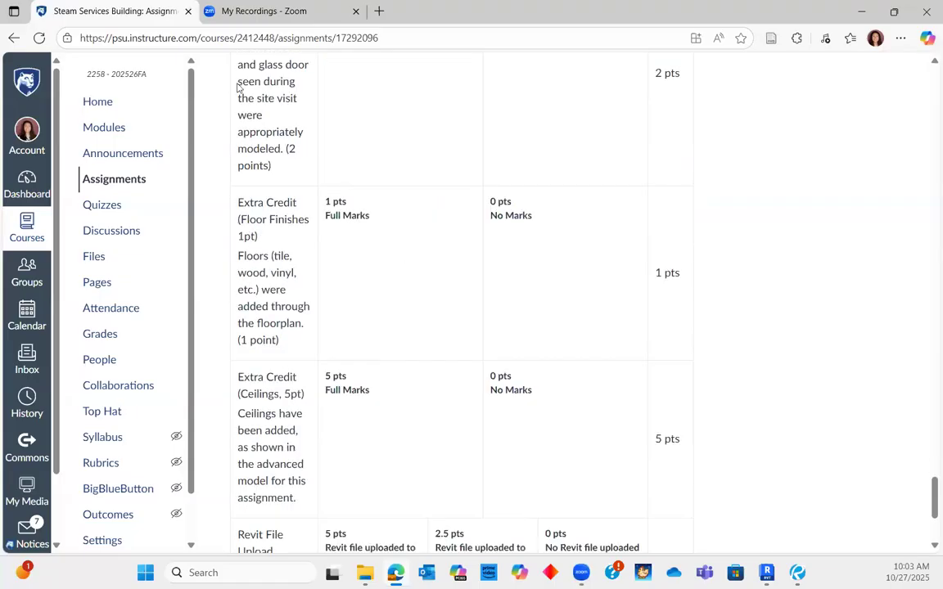
{"action": "scroll", "coordinate": [298, 328], "scroll_direction": "down", "scroll_amount": 2}
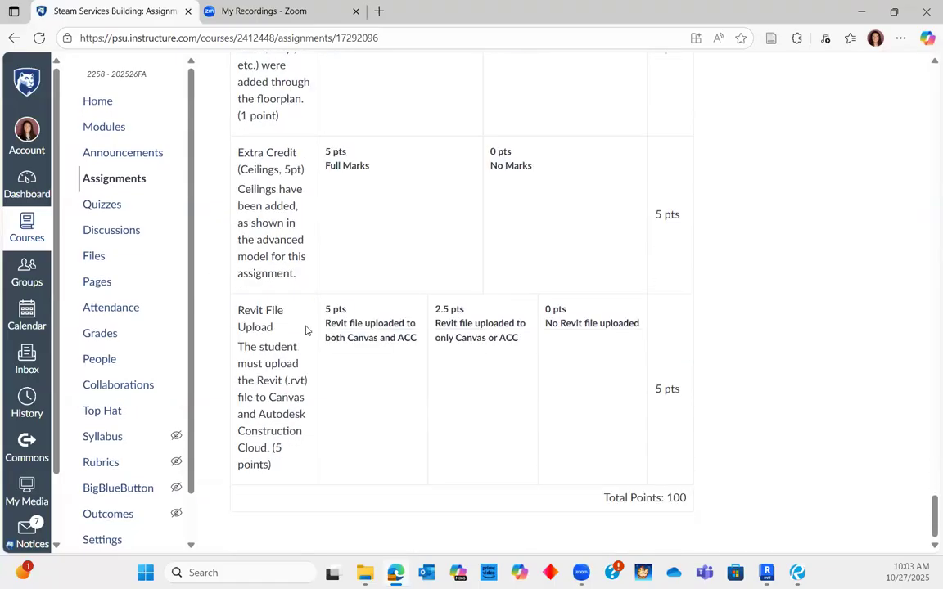
Review the Assignment 2 page from the rubric's Correct Model Area criterion up to the reference model image and BlueBeam extra credit note.
{"action": "scroll", "coordinate": [298, 409], "scroll_direction": "up", "scroll_amount": 1}
{"action": "scroll", "coordinate": [298, 432], "scroll_direction": "down", "scroll_amount": 1}
{"action": "scroll", "coordinate": [450, 372], "scroll_direction": "up", "scroll_amount": 10}
{"action": "scroll", "coordinate": [472, 389], "scroll_direction": "up", "scroll_amount": 15}
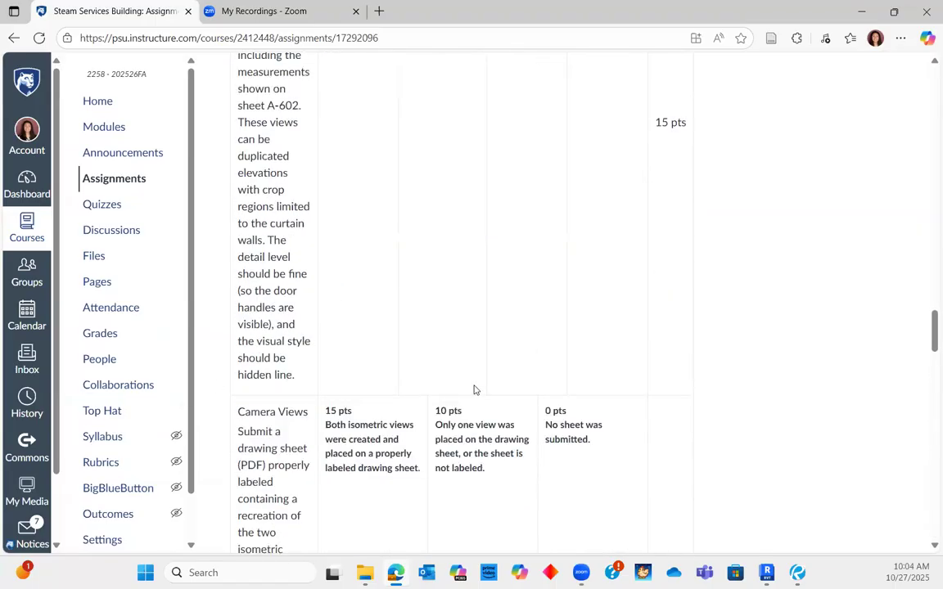
{"action": "scroll", "coordinate": [479, 394], "scroll_direction": "up", "scroll_amount": 10}
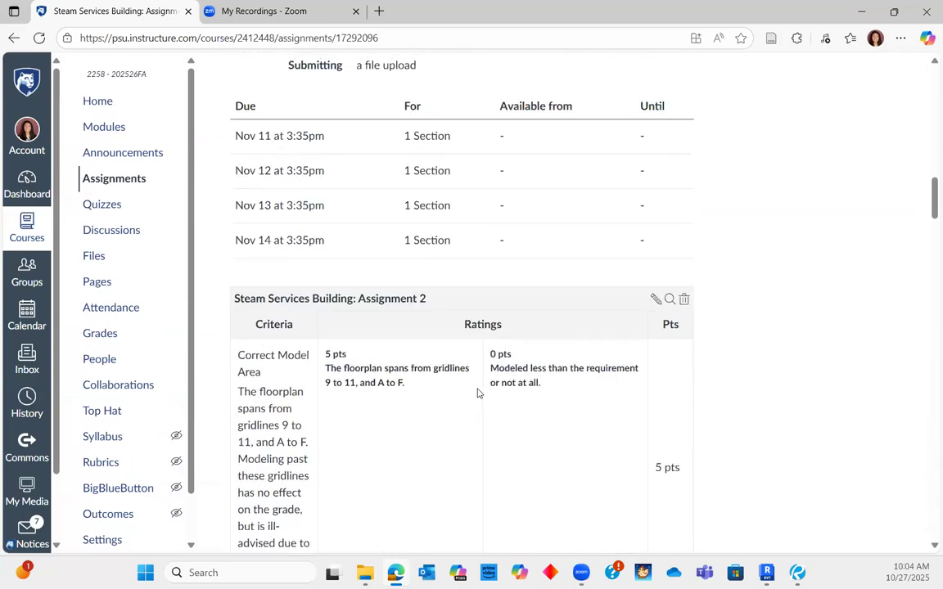
{"action": "scroll", "coordinate": [410, 389], "scroll_direction": "down", "scroll_amount": 3}
{"action": "scroll", "coordinate": [511, 484], "scroll_direction": "down", "scroll_amount": 2}
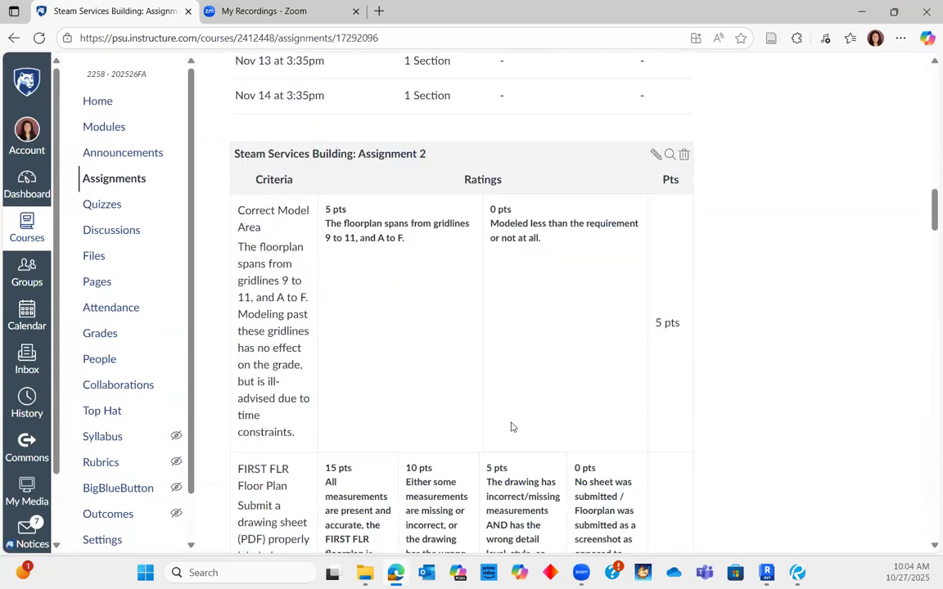
{"action": "scroll", "coordinate": [609, 309], "scroll_direction": "up", "scroll_amount": 8}
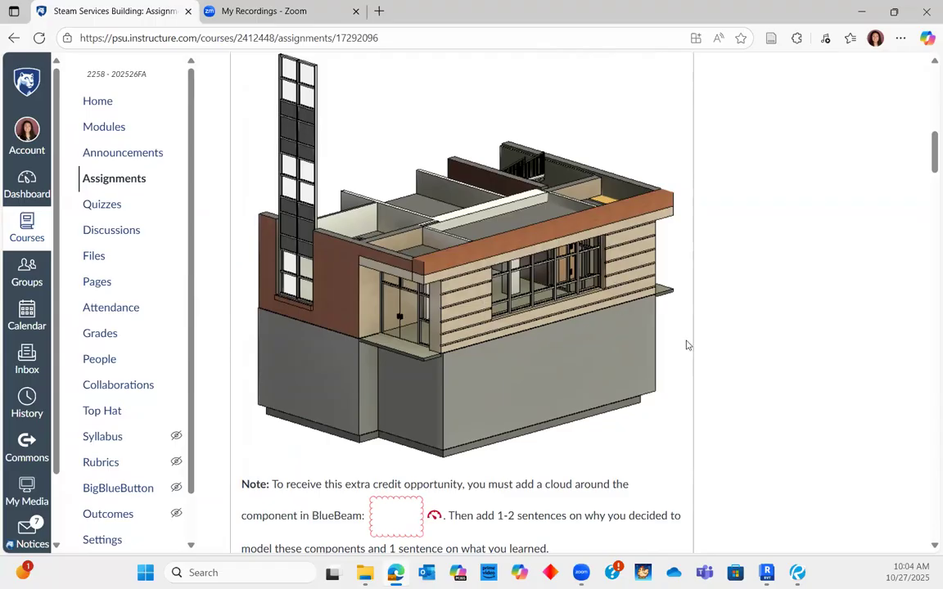
{"action": "scroll", "coordinate": [556, 392], "scroll_direction": "down", "scroll_amount": 3}
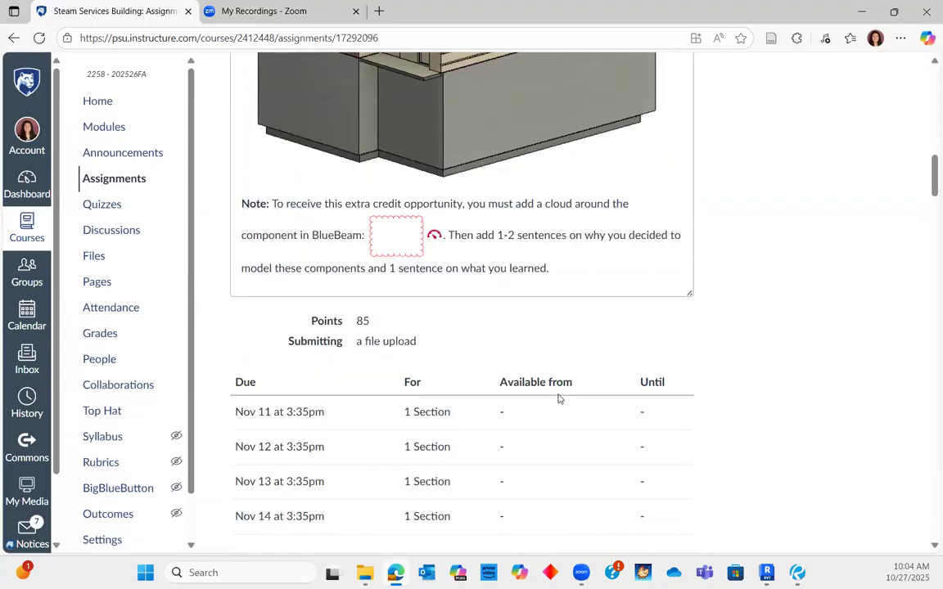
{"action": "scroll", "coordinate": [559, 397], "scroll_direction": "up", "scroll_amount": 4}
Switch to Autodesk Revit and view the whole building in 3D from its front-right corner, with the entrance and window wall facing.
{"action": "left_click", "coordinate": [766, 572]}
{"action": "middle_click_drag", "start_coordinate": [385, 395], "coordinate": [493, 383], "text": "shift"}
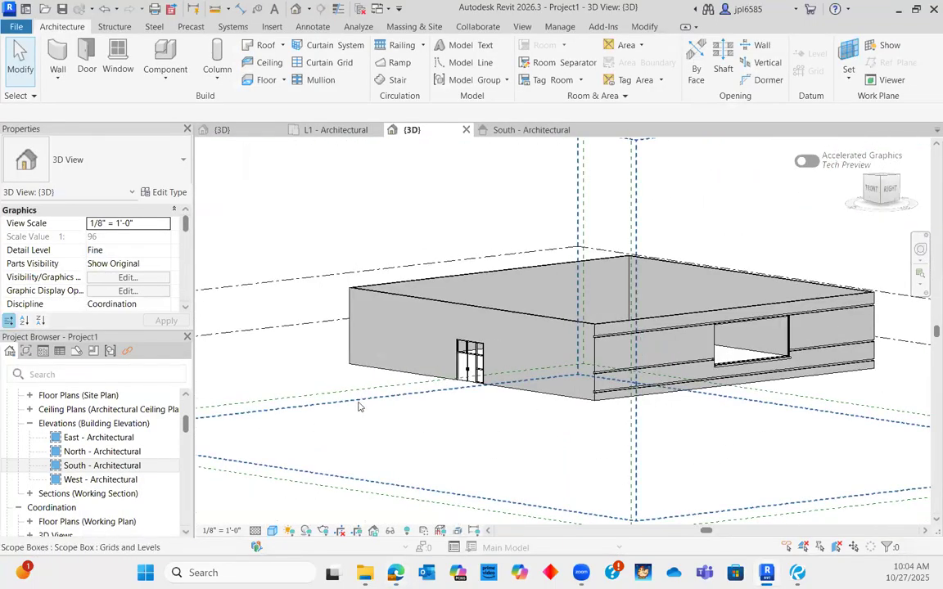
{"action": "scroll", "coordinate": [359, 403], "scroll_direction": "down", "scroll_amount": 1}
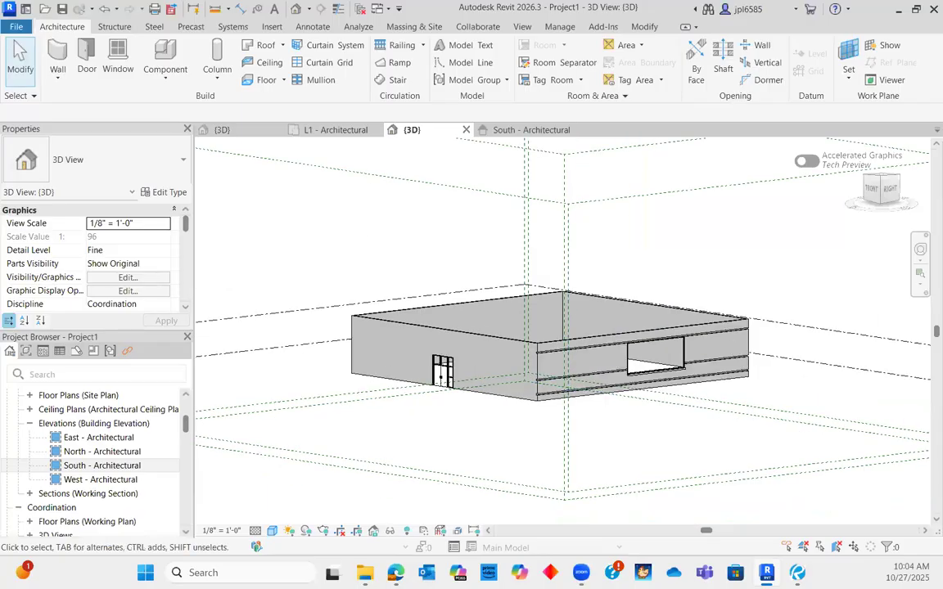